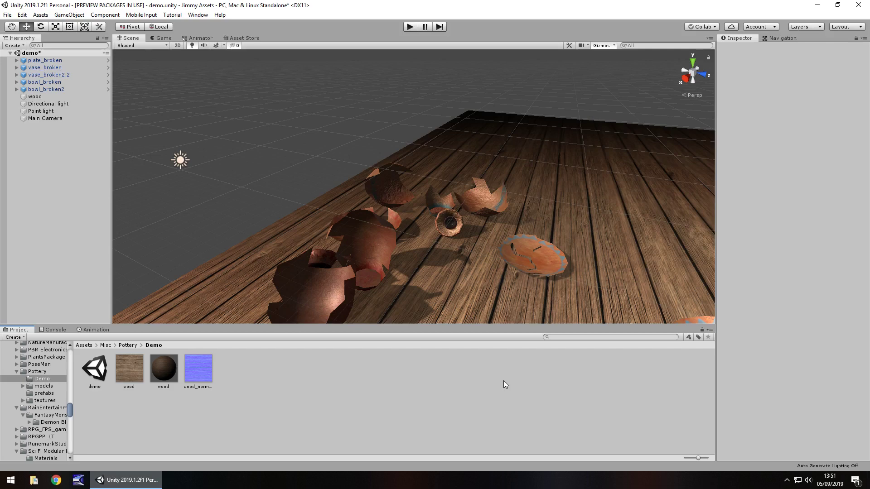
Step: Examine the pottery scene from the game camera and from different angles in the scene, and inspect the Main Camera's settings
left_click(161, 38)
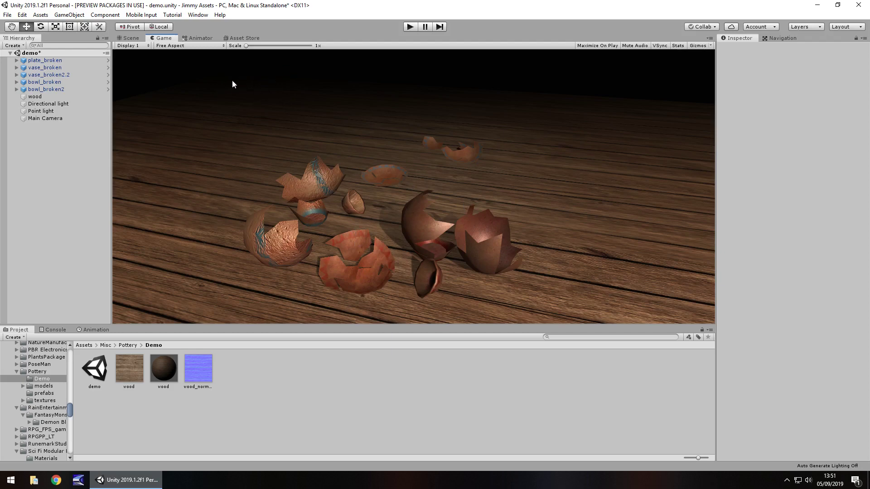
left_click(130, 38)
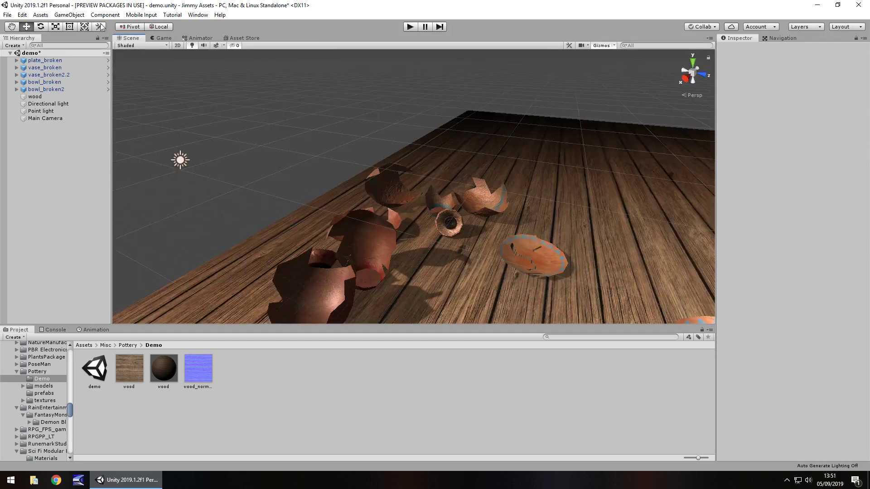
left_click_drag(337, 160, 267, 221, "alt")
scroll(268, 221, "down", 5)
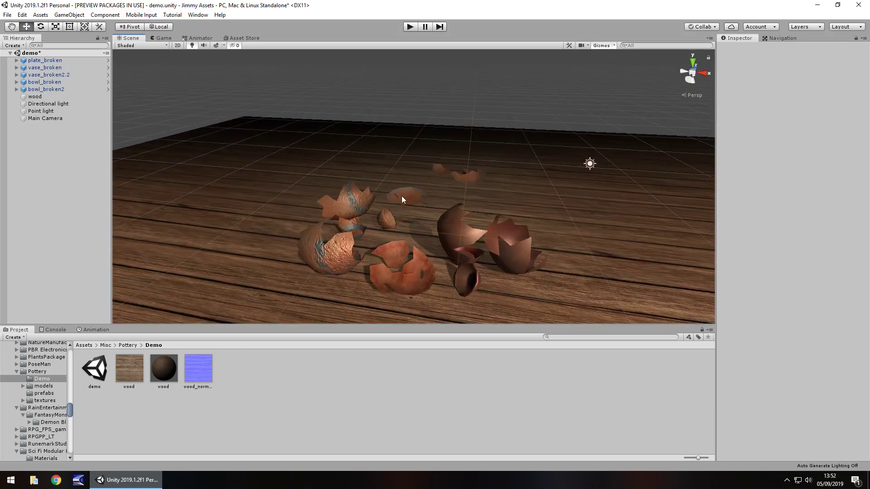
scroll(401, 196, "down", 4)
scroll(394, 208, "up", 2)
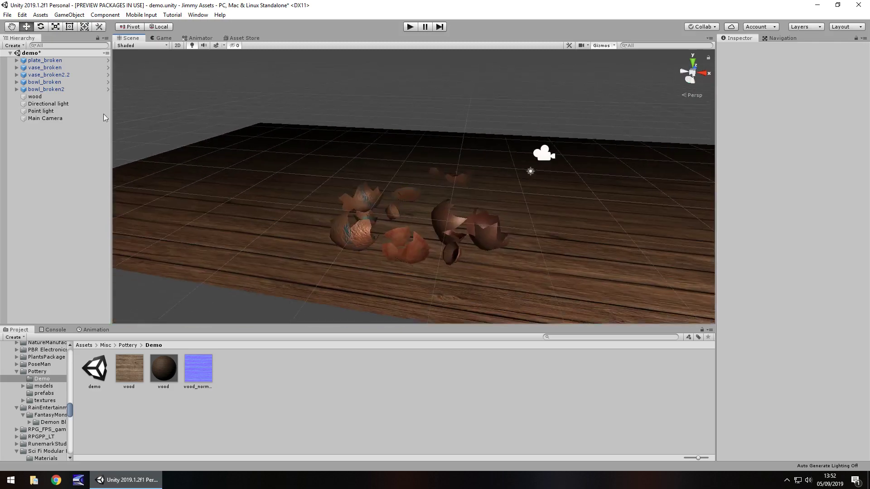
left_click(47, 118)
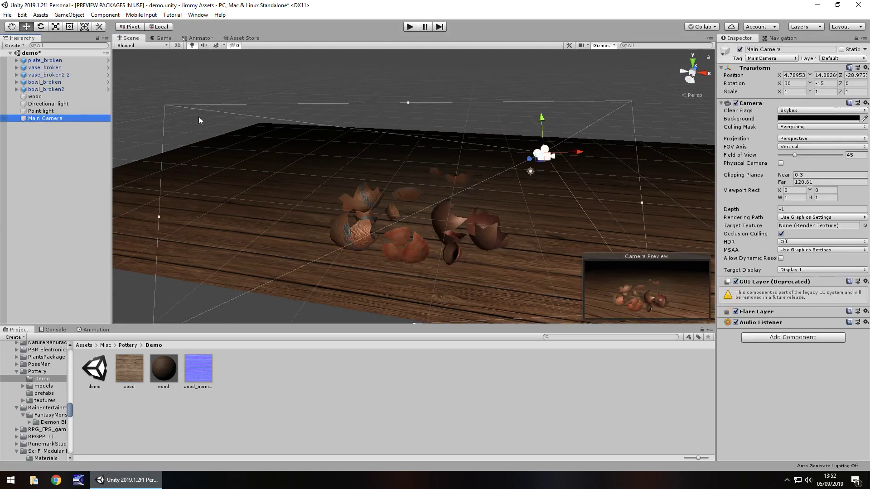
scroll(265, 160, "up", 3)
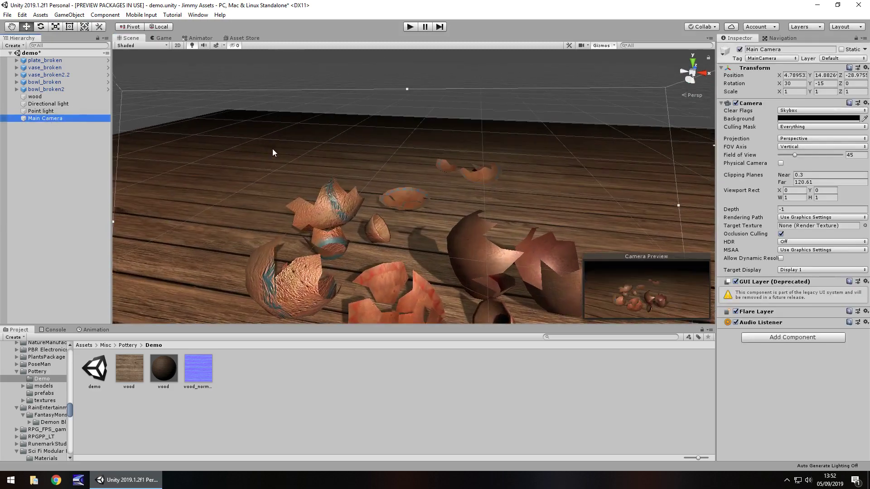
Step: Add a point light to the scene and move it to about X -1.27, Y 6.57, Z -2.24
left_click(73, 14)
mouse_move(77, 78)
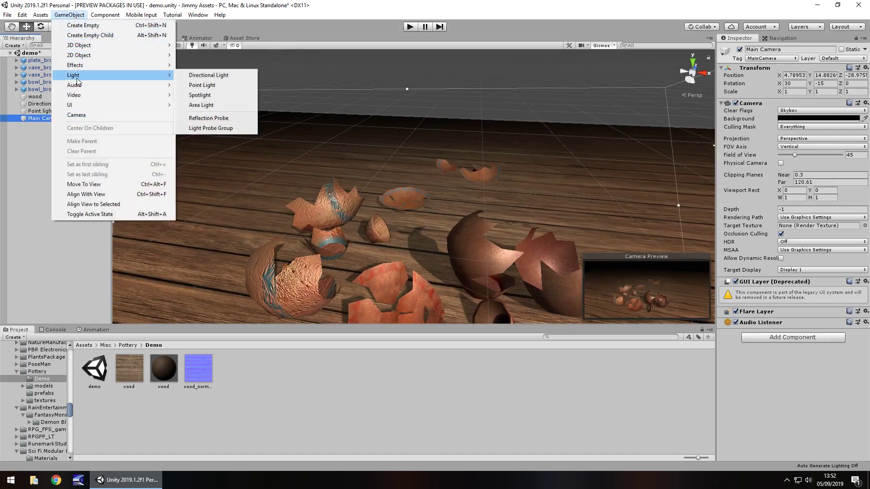
left_click(202, 85)
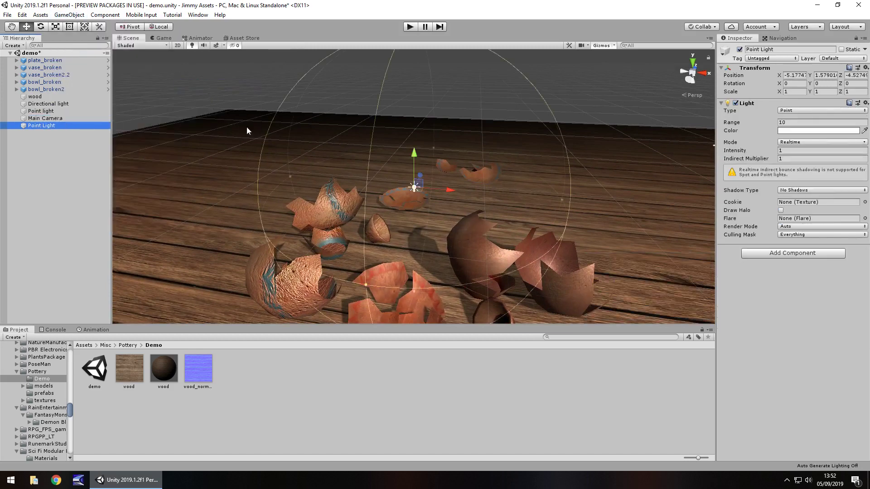
left_click_drag(407, 169, 471, 191)
left_click_drag(429, 233, 586, 153)
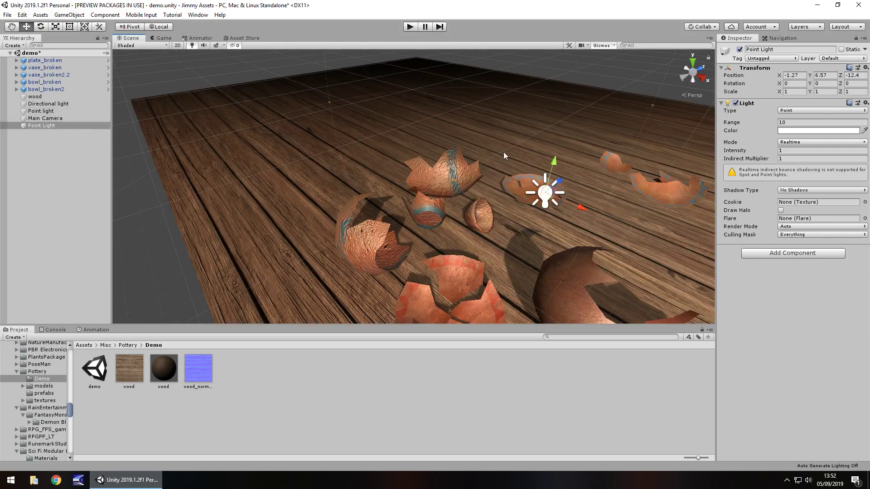
left_click_drag(504, 153, 395, 86, "alt")
left_click_drag(402, 55, 181, 126)
Step: Deactivate the Directional light and lower the new point light among the pottery to about X -6.68, Y -1.93
left_click(46, 104)
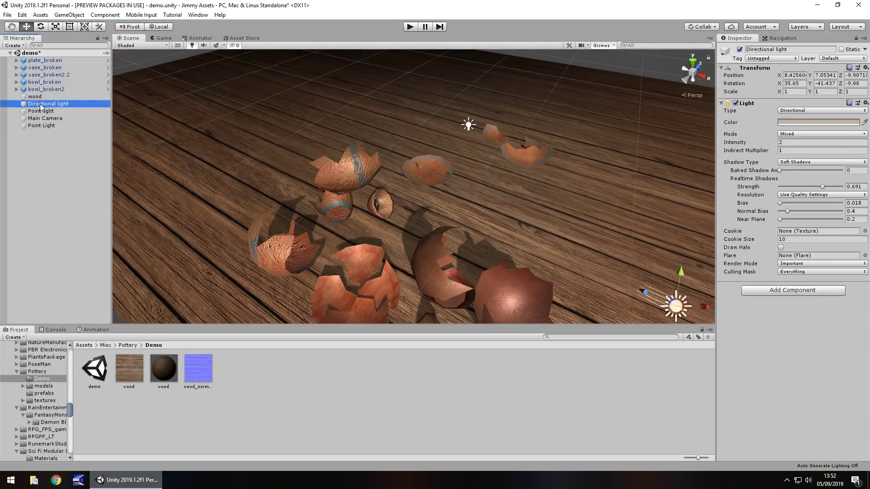
left_click(739, 49)
left_click(468, 125)
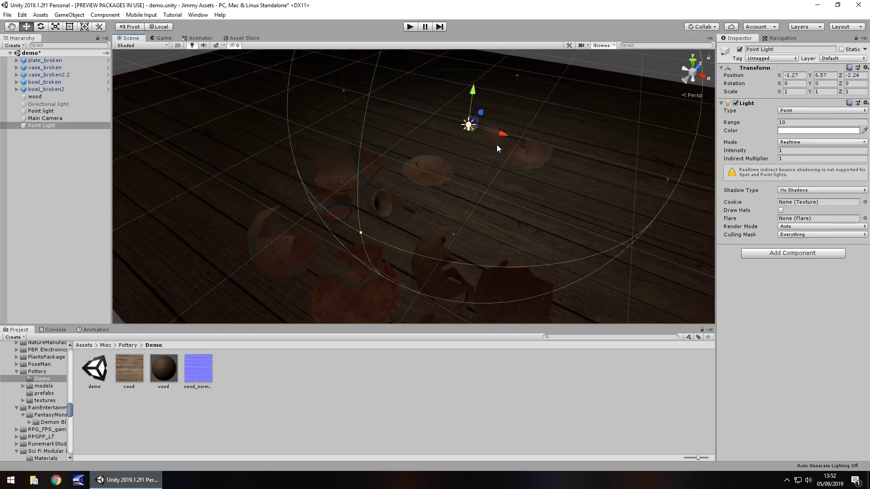
left_click_drag(462, 120, 392, 191)
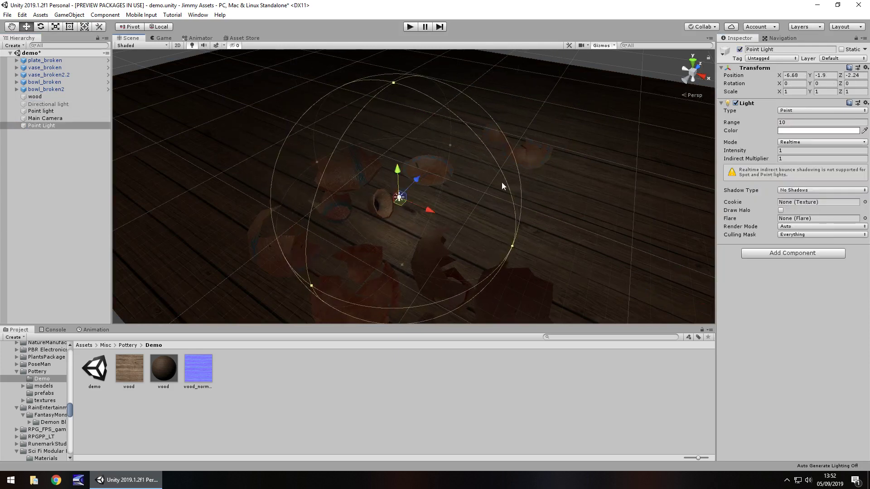
Step: Set the point light's intensity to 10 and range to 25, raise it to about Y -0.33 and check the camera's view
left_click(790, 152)
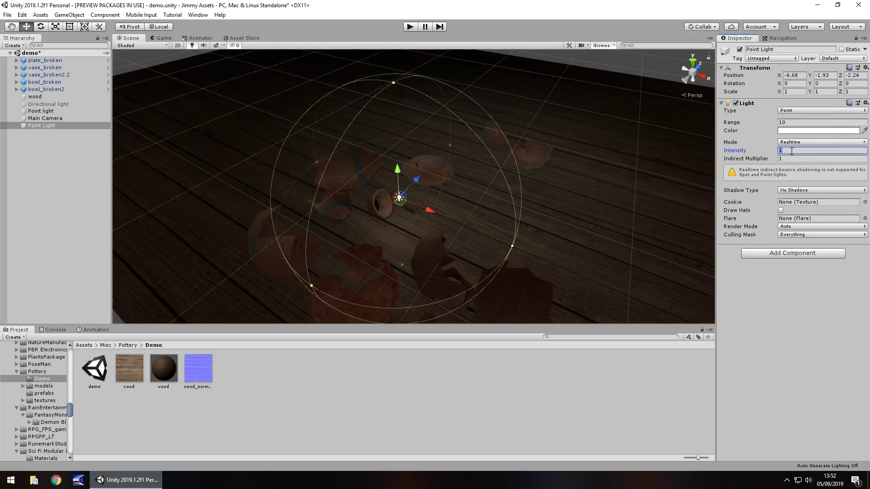
type("3")
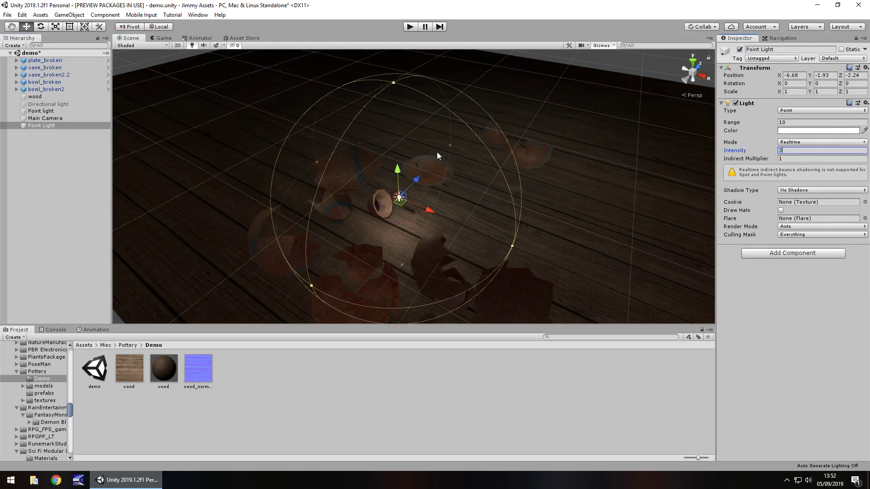
key("Return")
type("10")
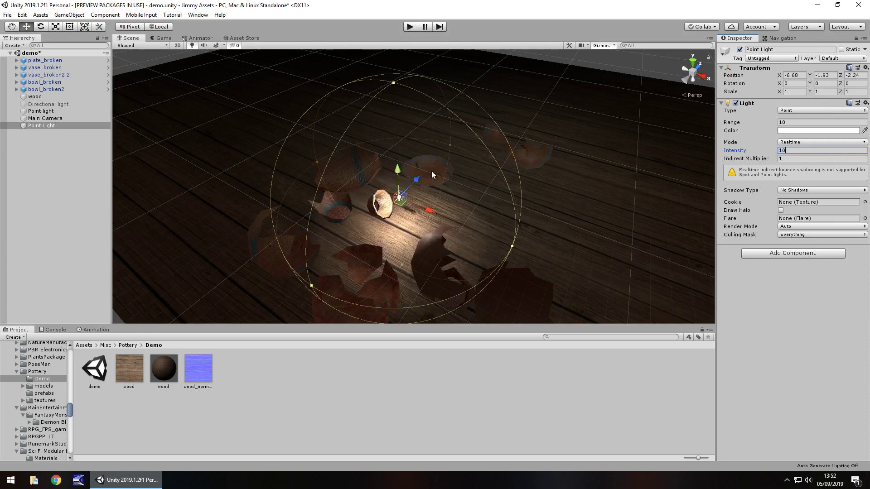
left_click(798, 123)
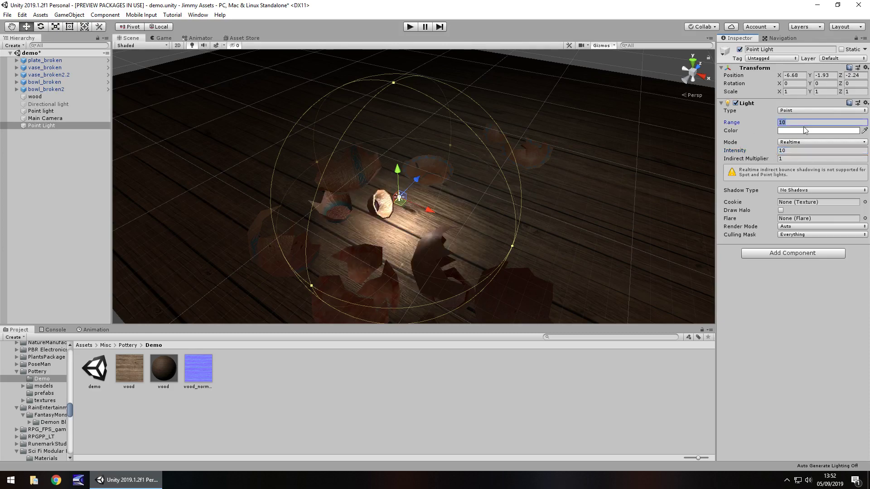
type("25")
mouse_move(393, 167)
left_mouse_down()
mouse_move(396, 132)
mouse_move(396, 171)
left_mouse_up()
left_click(161, 38)
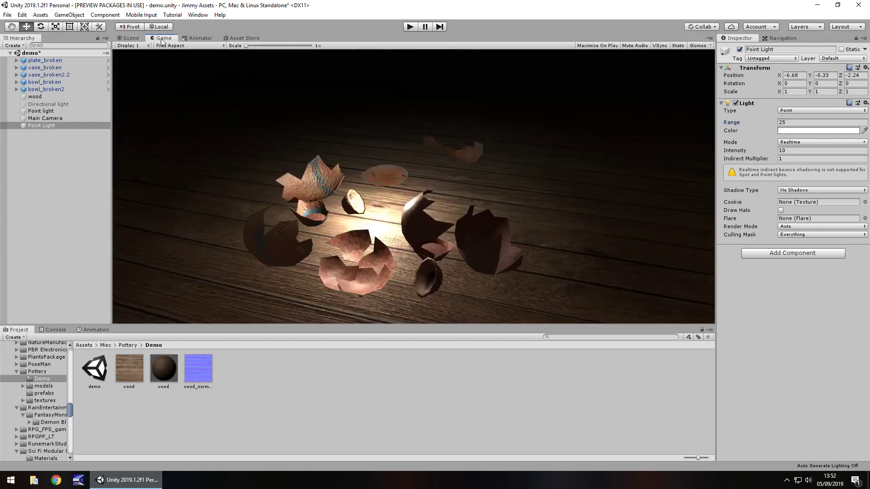
left_click(129, 38)
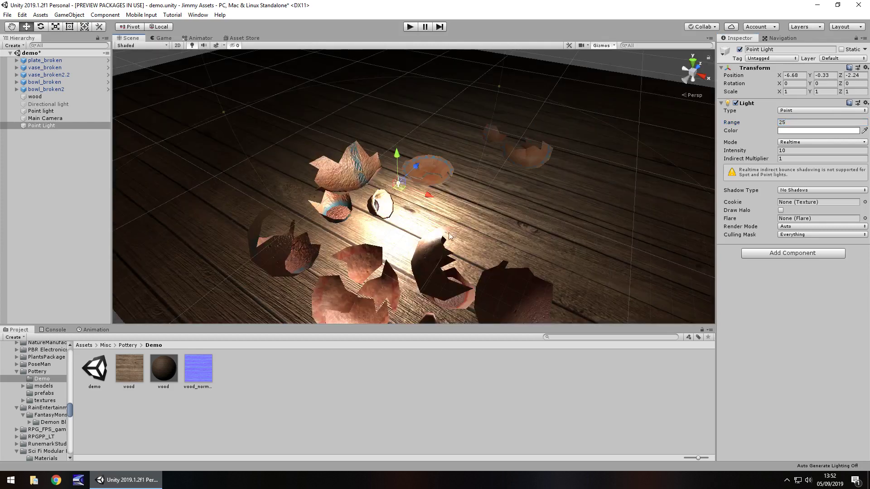
Step: Move the point light behind the broken vases to about X -21.22 and change its color to red
left_click_drag(429, 192, 281, 148)
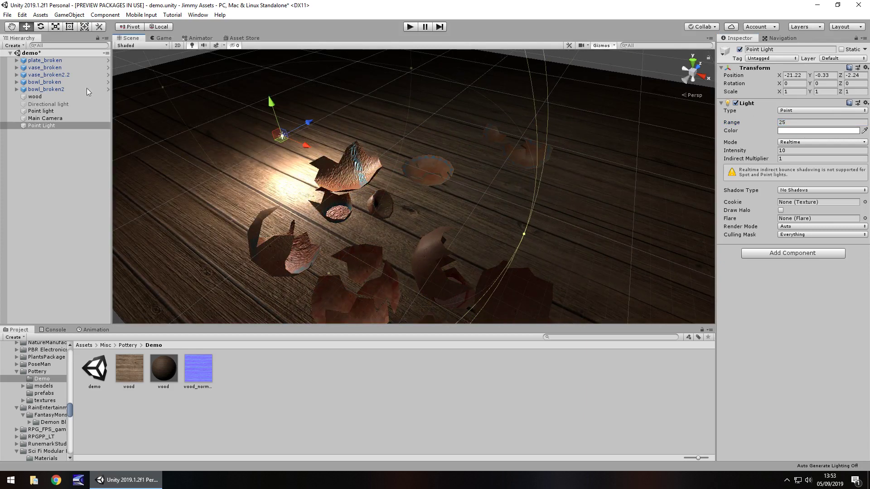
left_click(819, 130)
left_click_drag(124, 109, 149, 63)
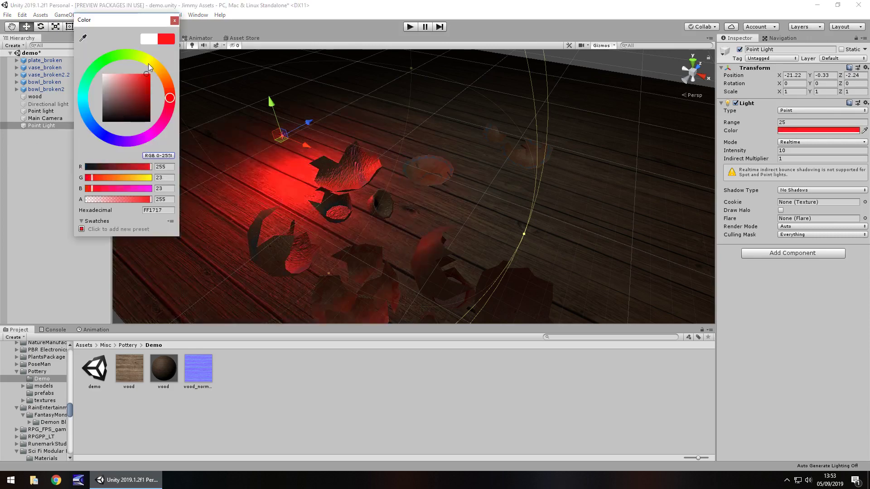
left_click(175, 20)
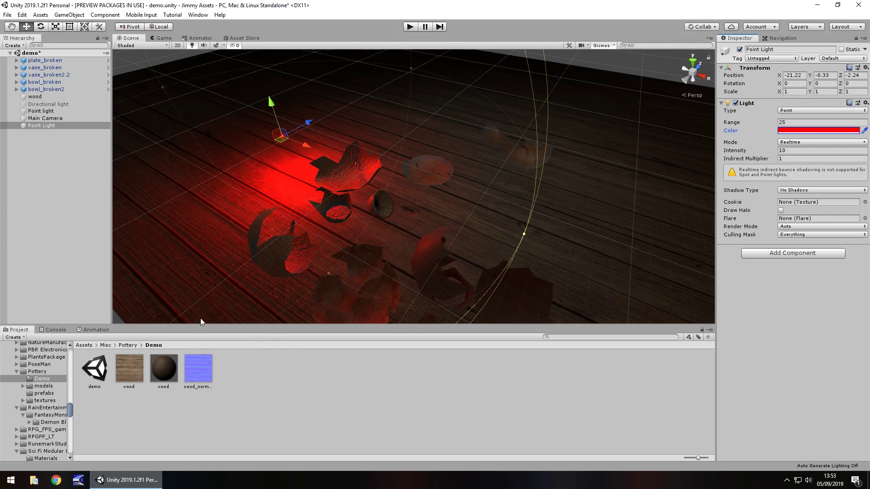
Step: Create an animation clip named FlashingLight for the new point light
left_click(101, 330)
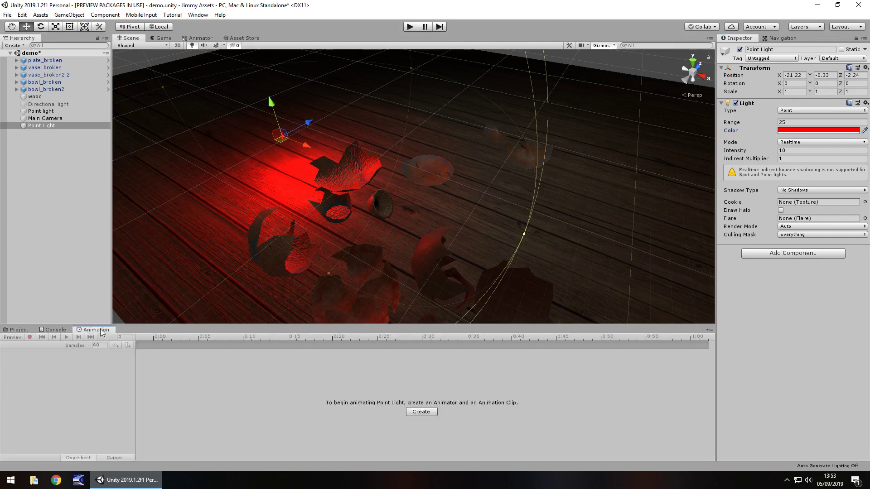
left_click(422, 412)
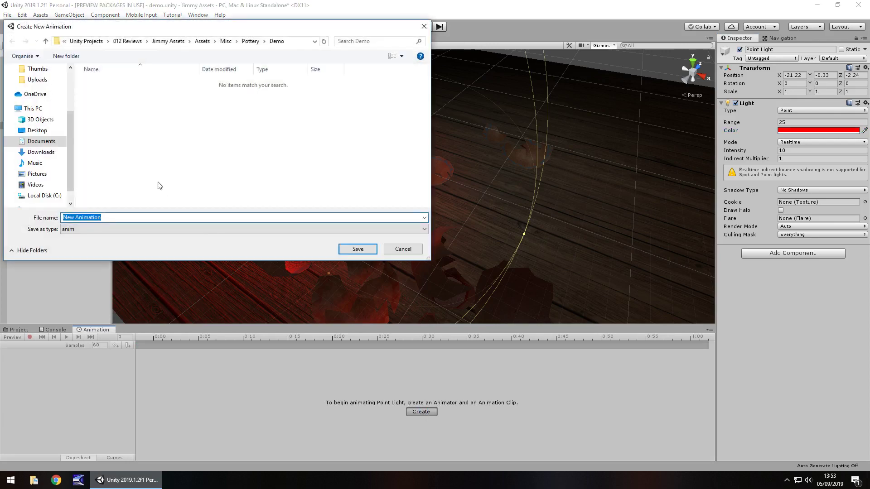
type("FlashingLight")
key("Return")
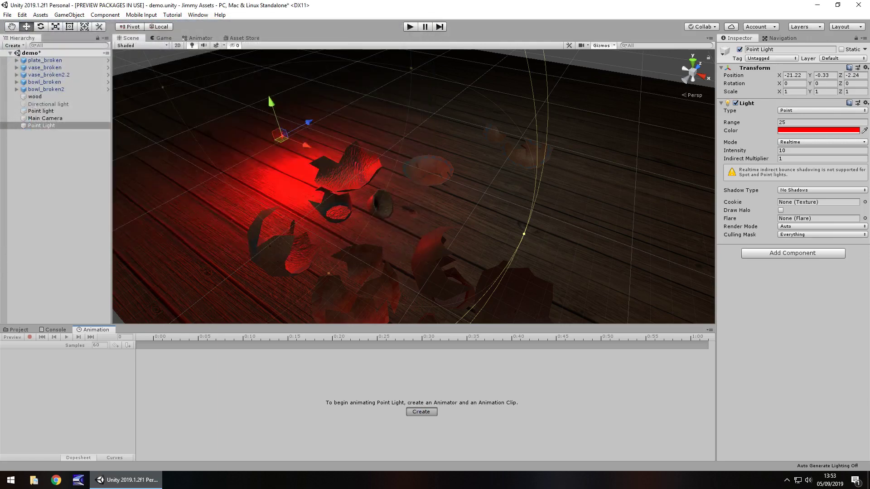
left_click(710, 331)
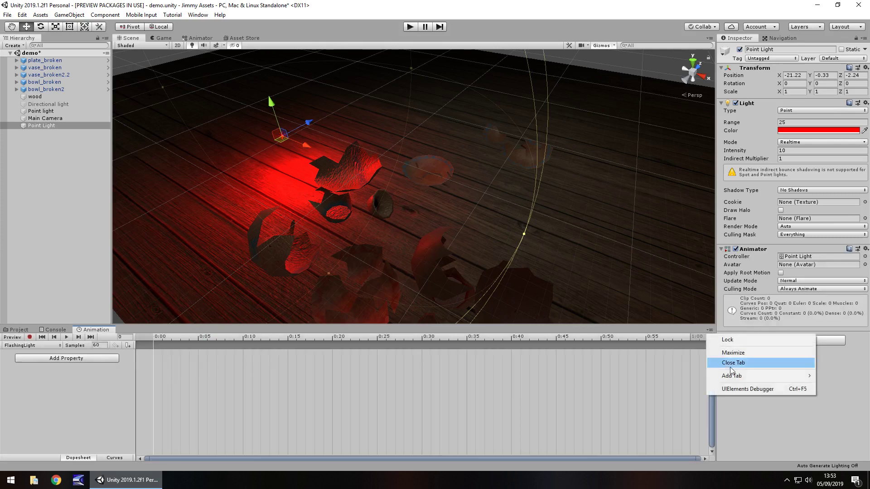
mouse_move(734, 376)
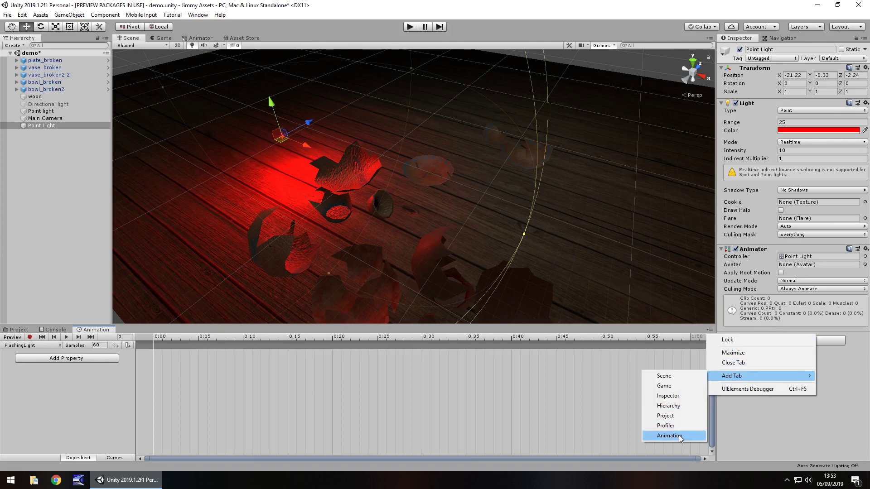
left_click(68, 398)
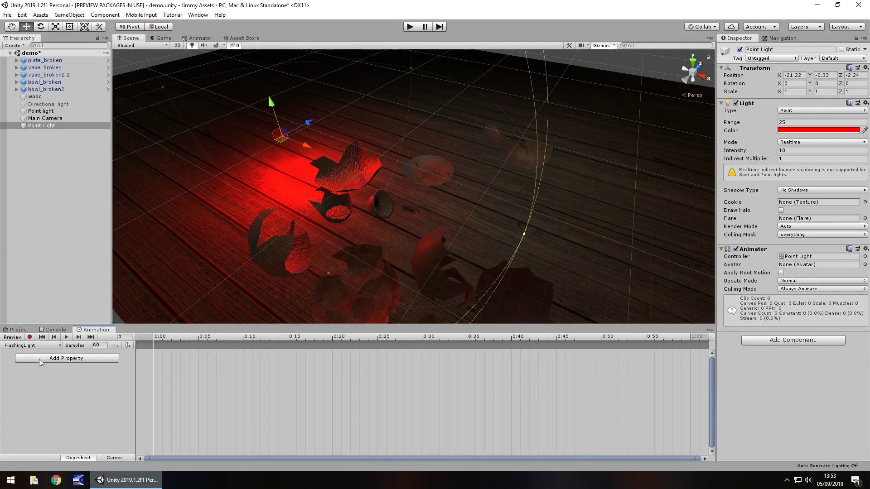
Step: Record intensity keyframes for the point light in the FlashingLight clip: 10 at frame 0 and 1 at frame 60
left_click(29, 337)
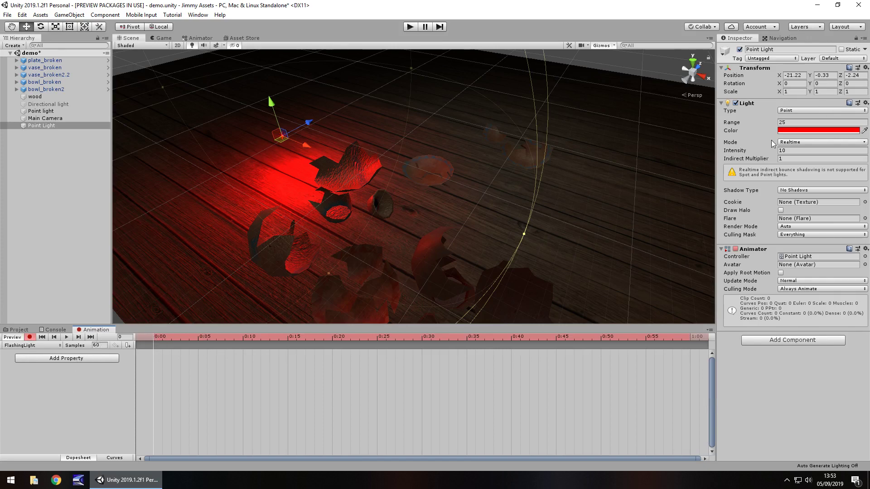
left_click(799, 151)
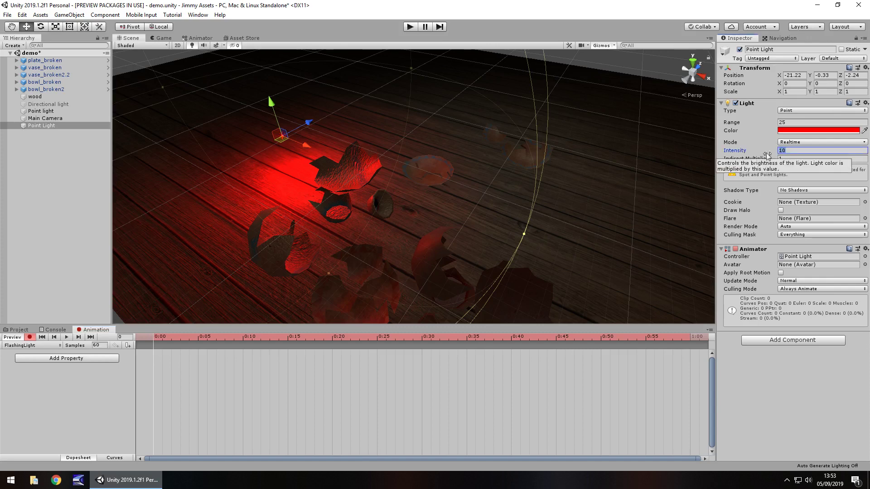
type("10")
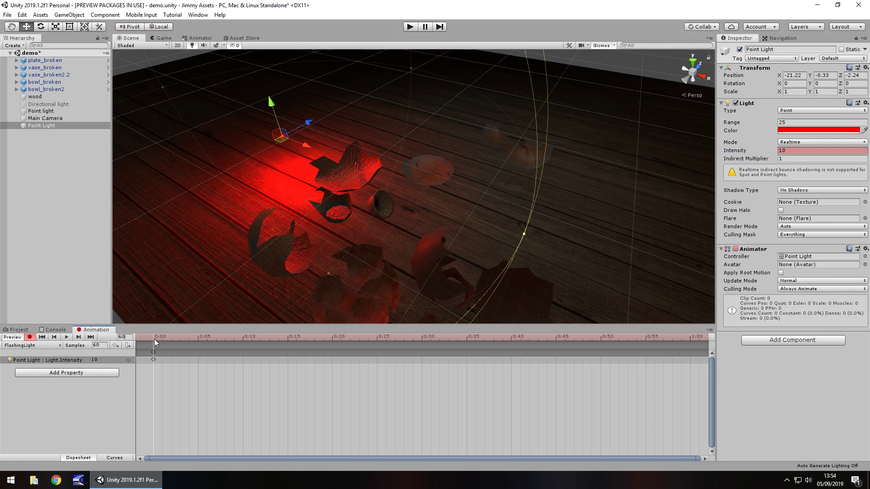
type("60")
key("Return")
left_click(794, 151)
type("1")
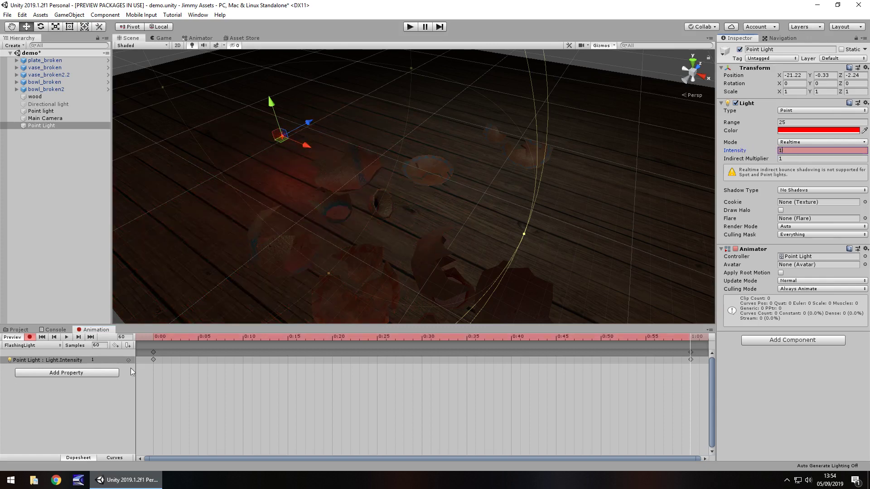
Step: Set the light's intensity to 25 at frame 120, end the recording and play the scene to test the flashing
left_click(128, 337)
type("120")
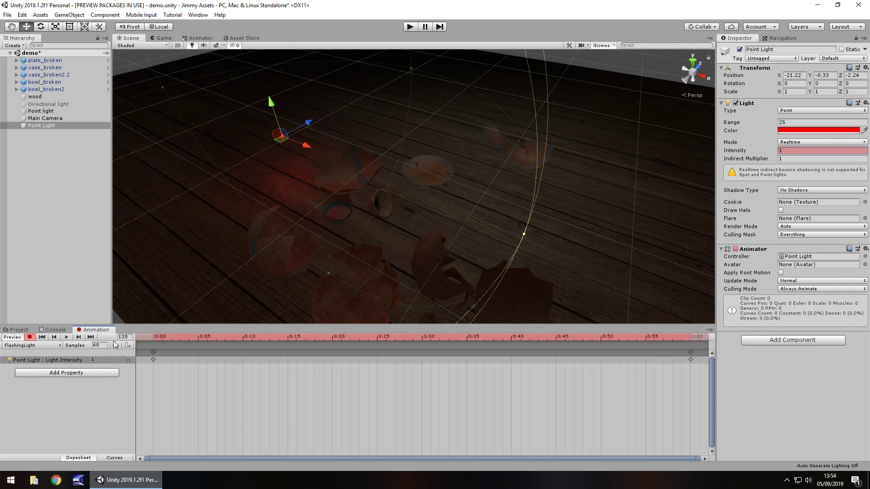
left_click(789, 151)
type("25")
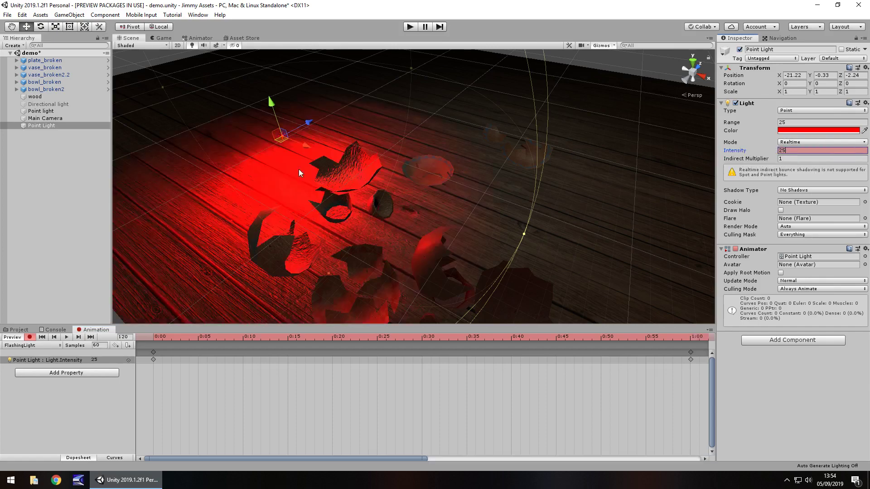
left_click(30, 337)
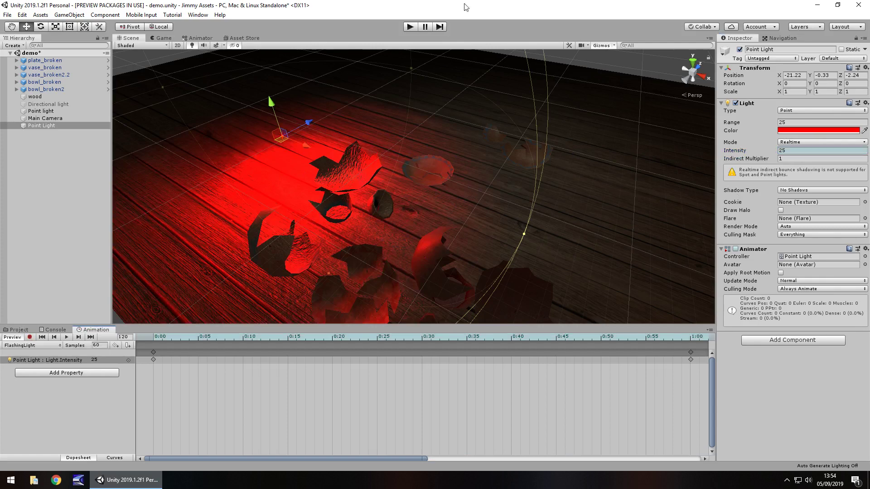
left_click(408, 28)
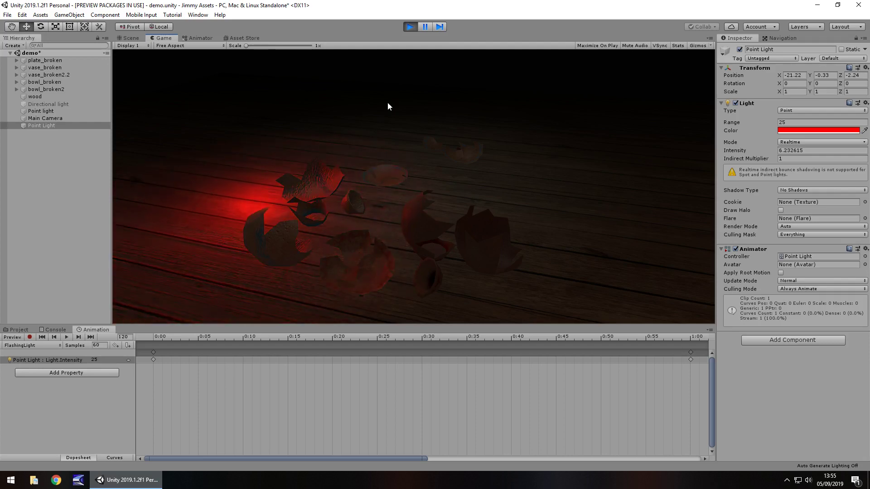
Step: Stop the scene and record a range keyframe of 25 for the point light at frame 0, after trying a range of 10
left_click(409, 26)
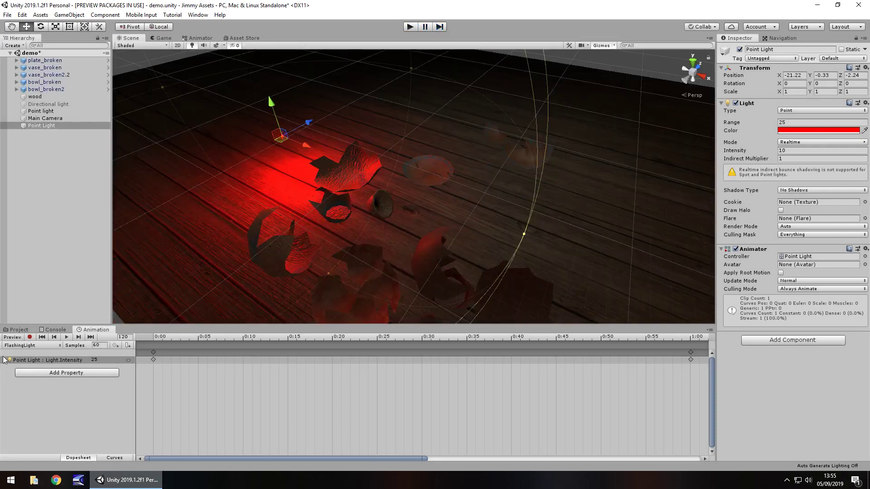
left_click(155, 338)
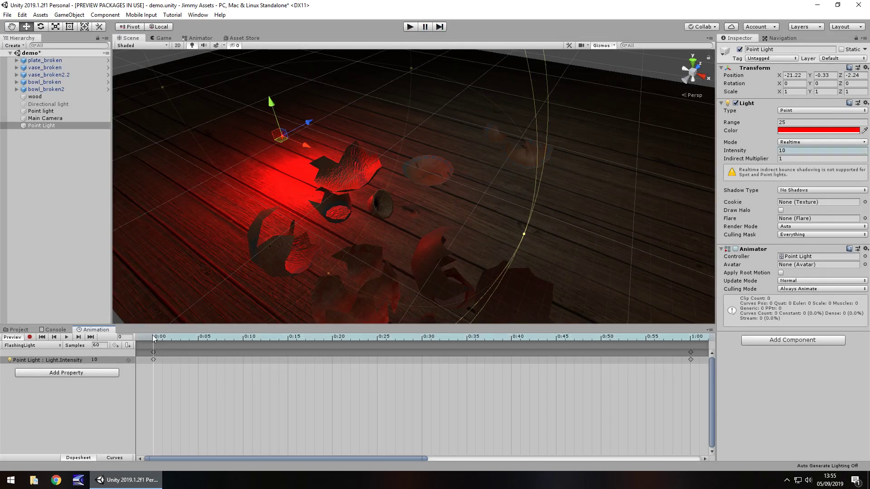
left_click(29, 338)
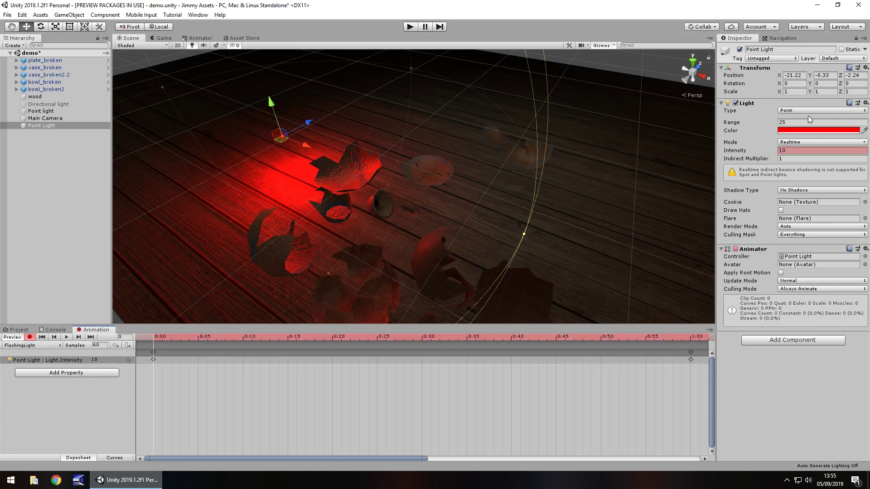
left_click(807, 121)
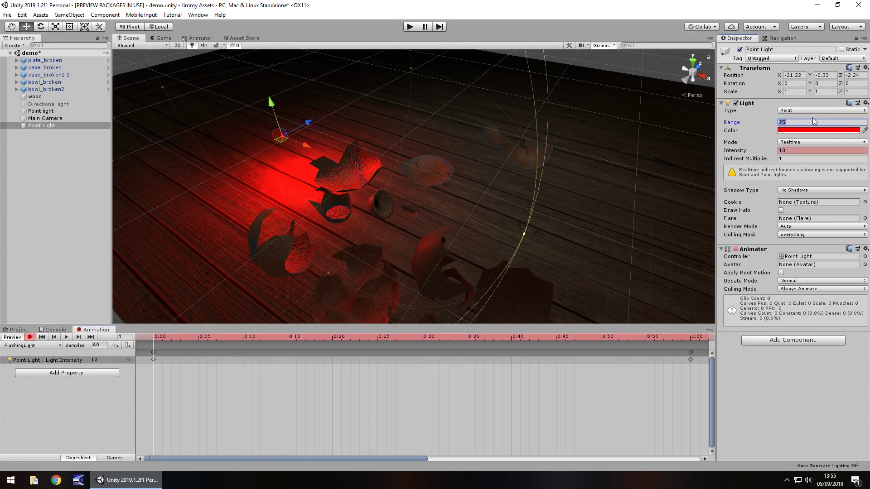
type("10")
key("Return")
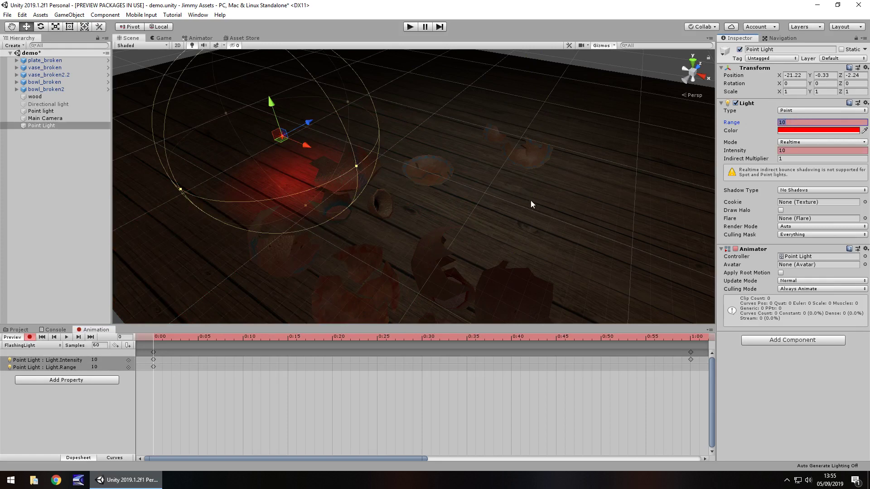
type("2")
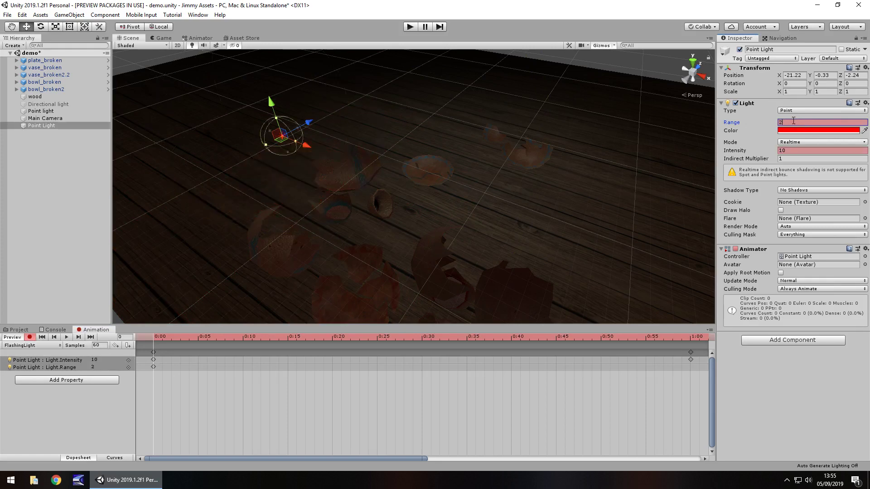
type("5")
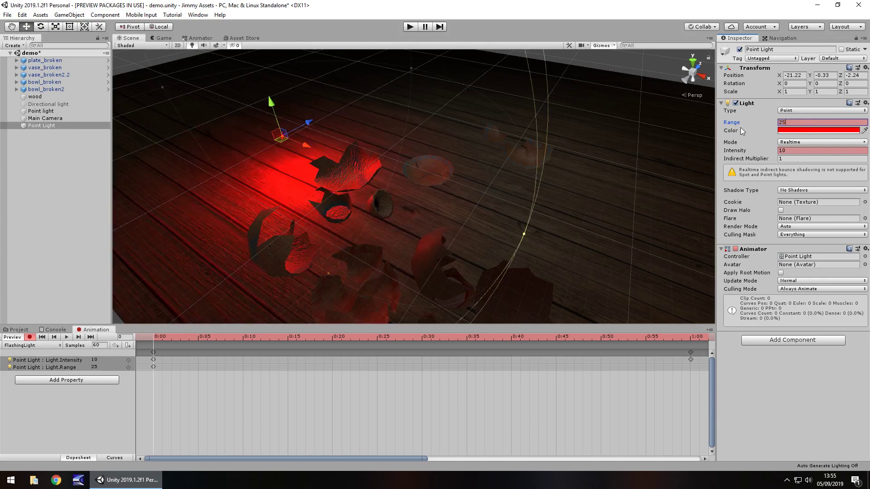
left_click(810, 150)
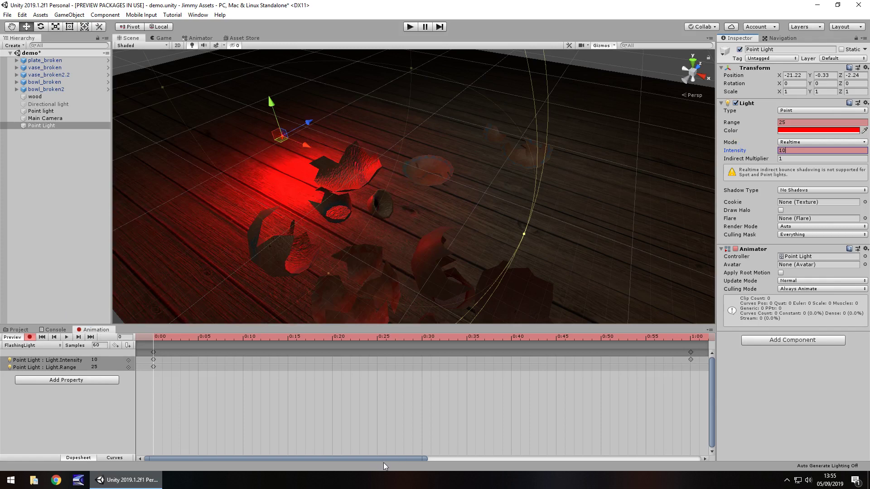
Step: Record keyframes for the point light at frame 120 with intensity 10 and range 25
left_click_drag(379, 457, 678, 447)
left_click(690, 339)
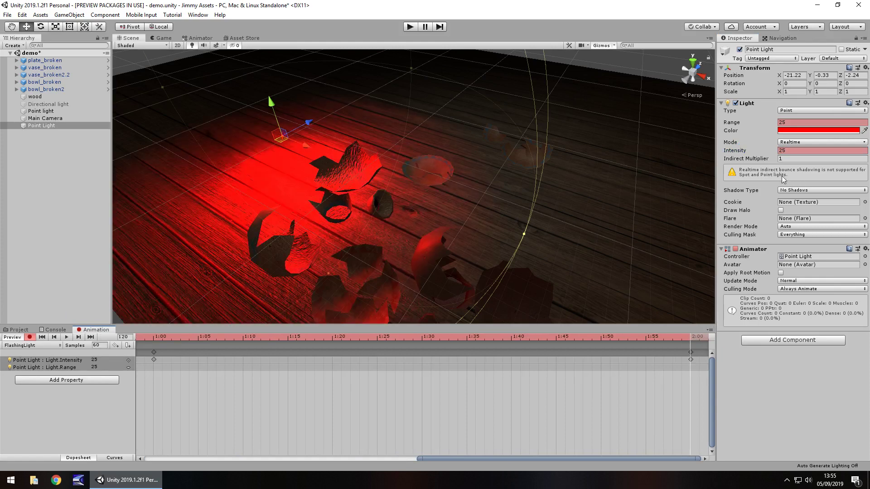
left_click(793, 152)
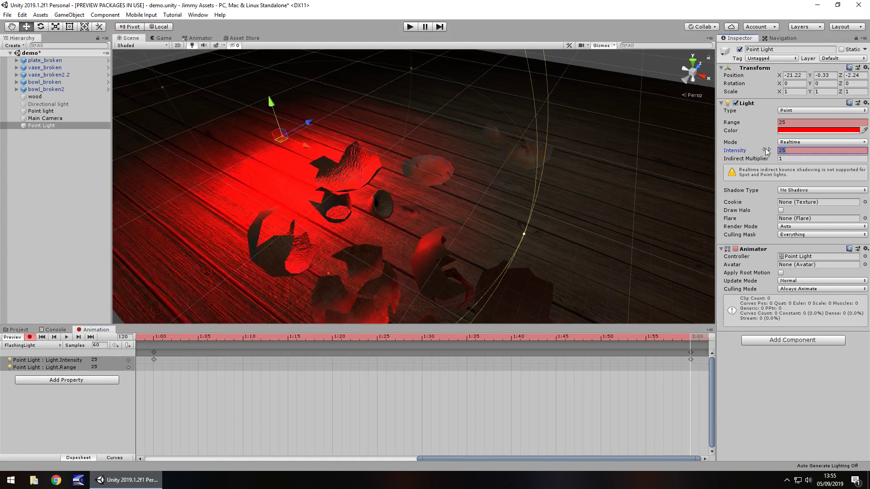
type("10")
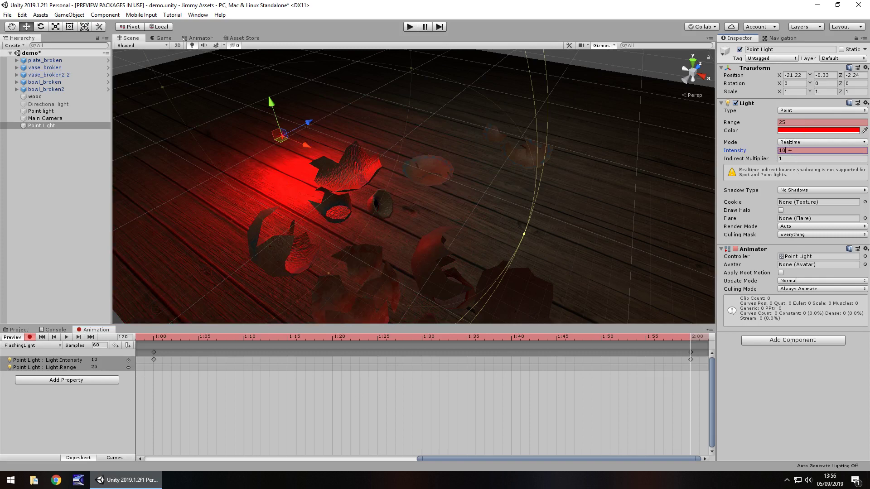
left_click(793, 121)
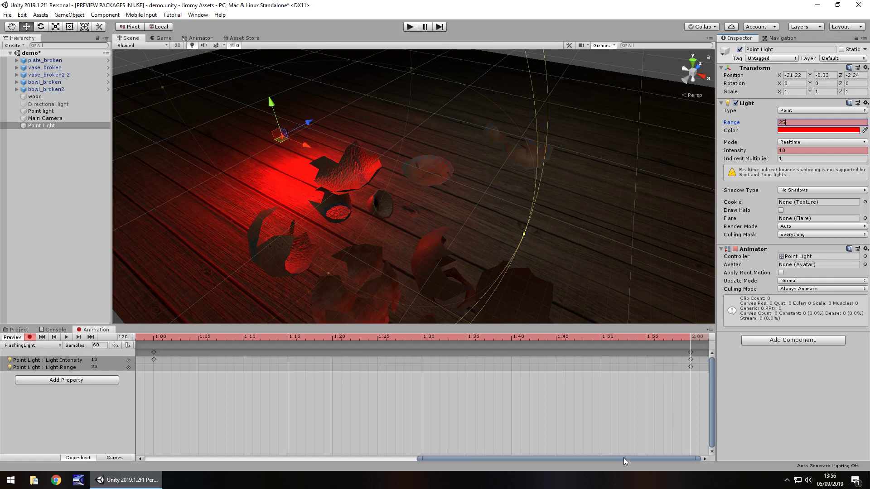
Step: End the recording and play the scene to test the even flashing, and stop it again
left_click_drag(624, 458, 314, 461)
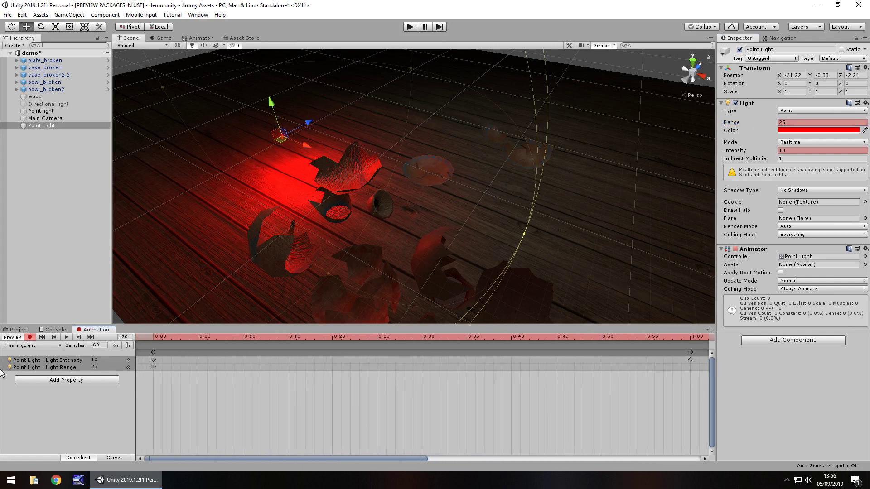
left_click(29, 337)
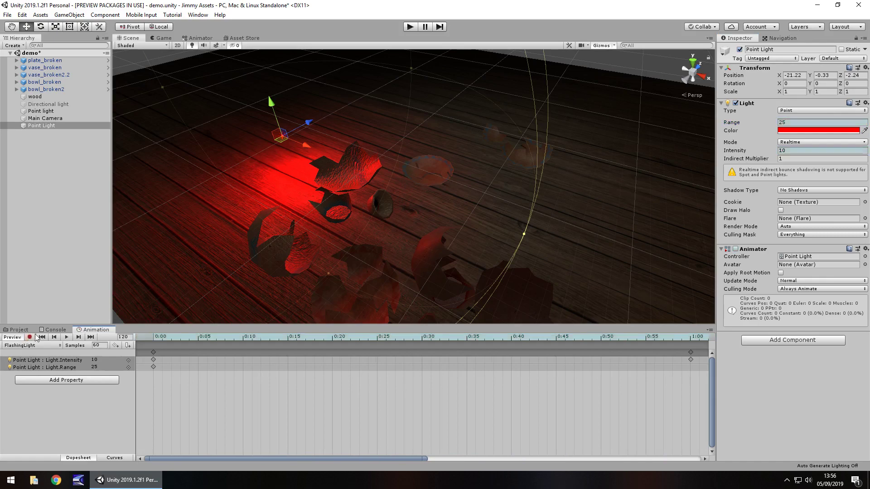
left_click(411, 28)
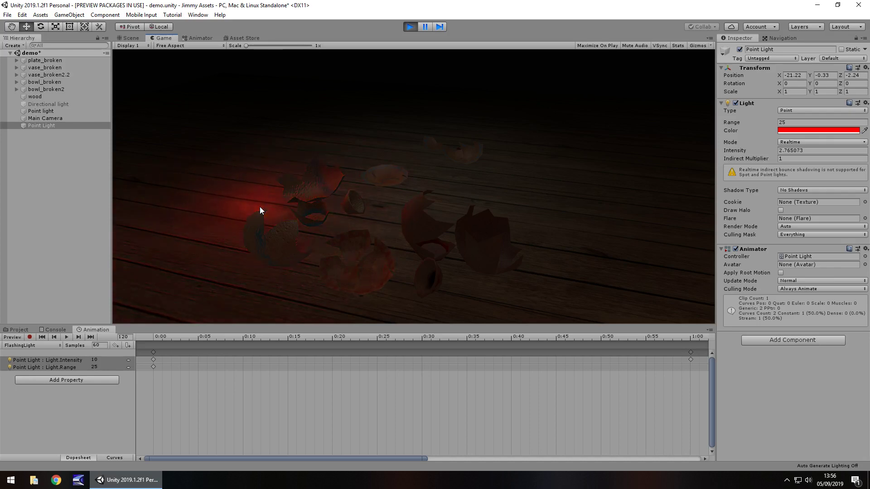
left_click(410, 28)
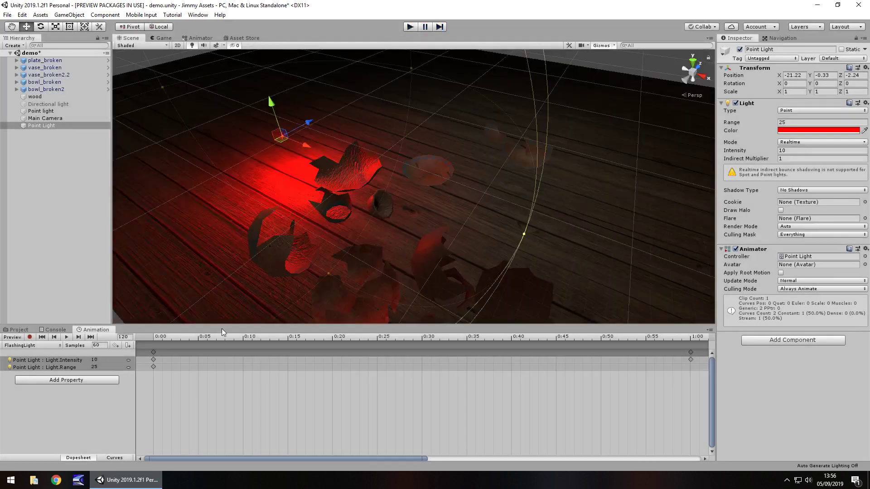
Step: Record keyframes for the point light at frame 60 with intensity 10 and range 5
left_click(30, 337)
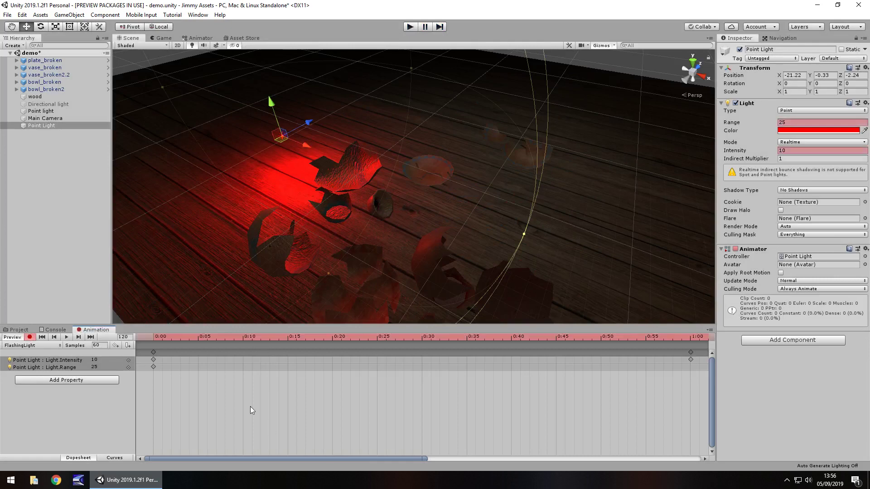
left_click(154, 338)
left_click_drag(406, 458, 552, 459)
left_click(406, 337)
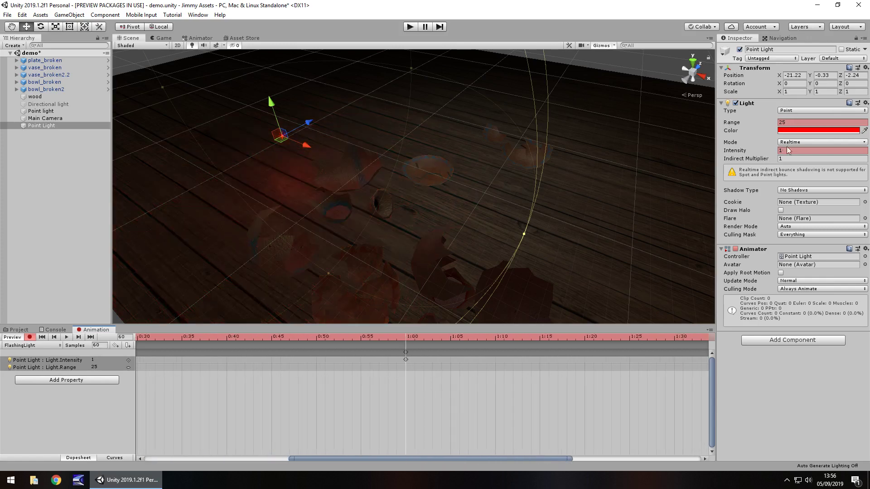
left_click(802, 152)
type("0")
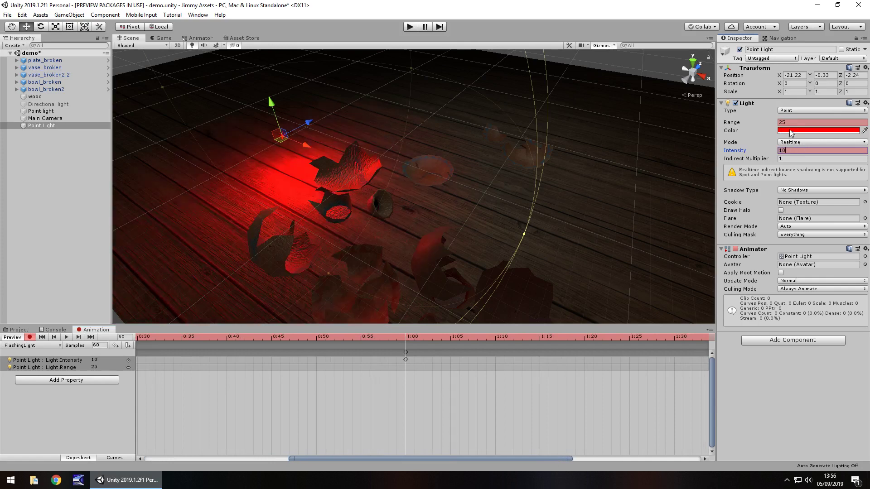
left_click(797, 121)
type("5")
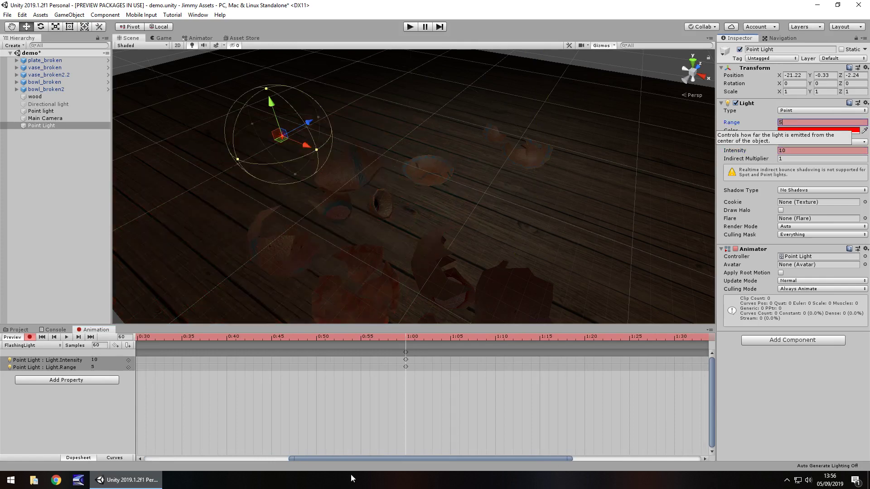
Step: End the recording and play the scene to check the light pulsing by its range, and stop it again
left_click(29, 338)
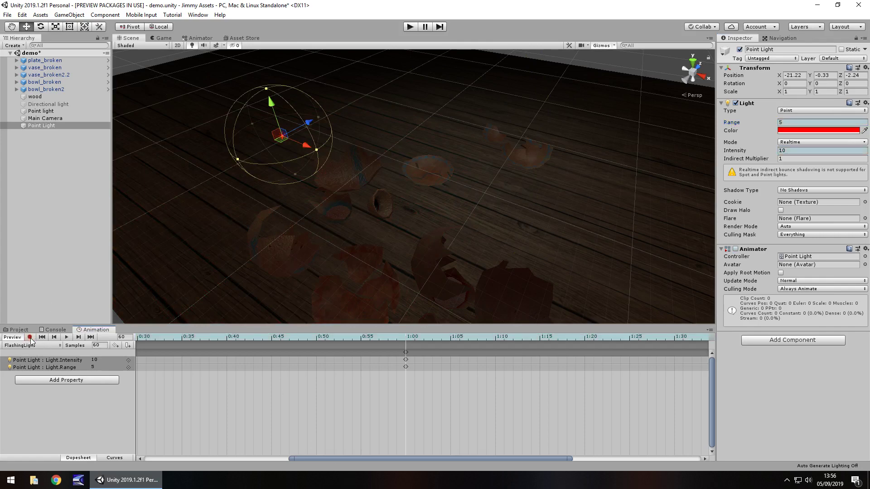
left_click(408, 29)
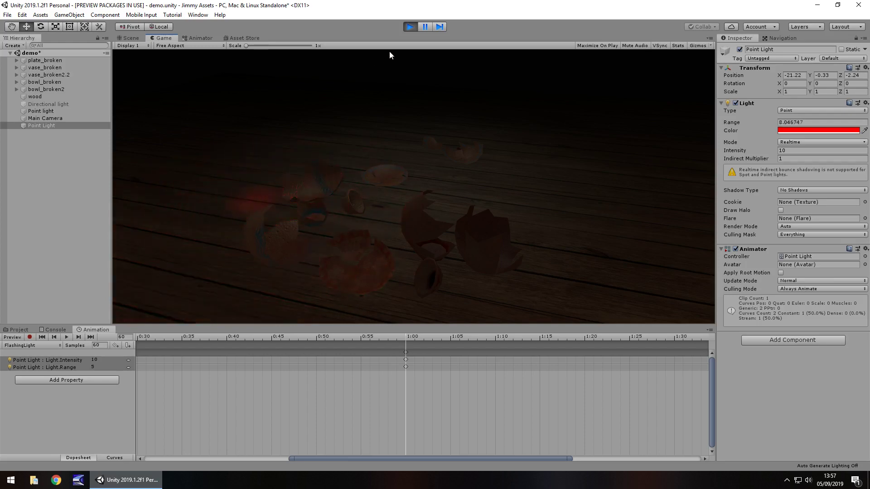
left_click(410, 27)
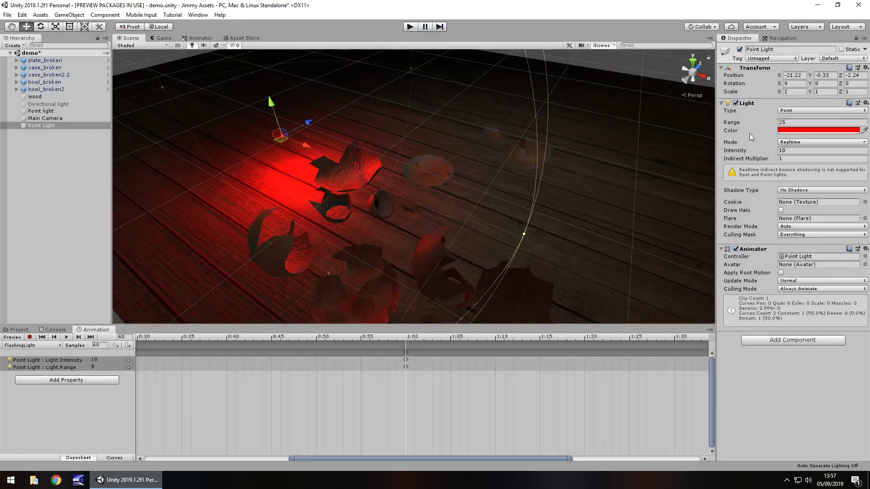
Step: Set the light's base intensity to 1 and re-record the frame 60 keyframes with range 25 and intensity 1
left_click(793, 150)
type("1")
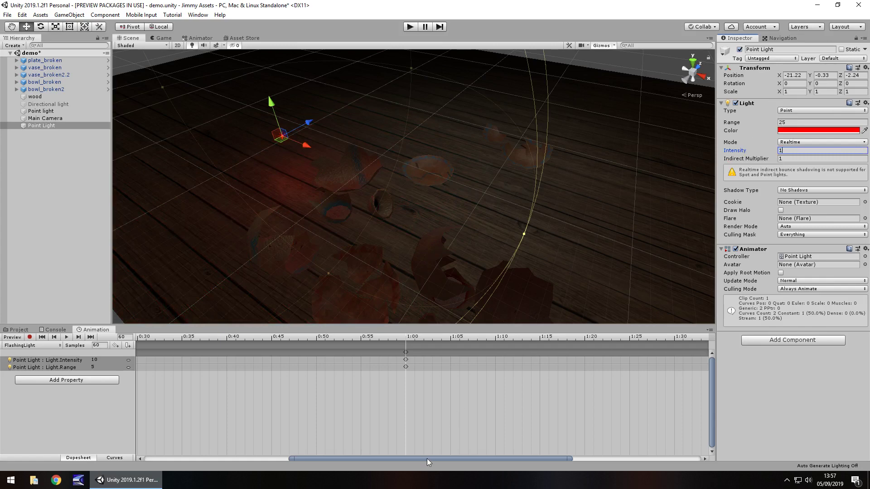
left_click_drag(427, 458, 244, 450)
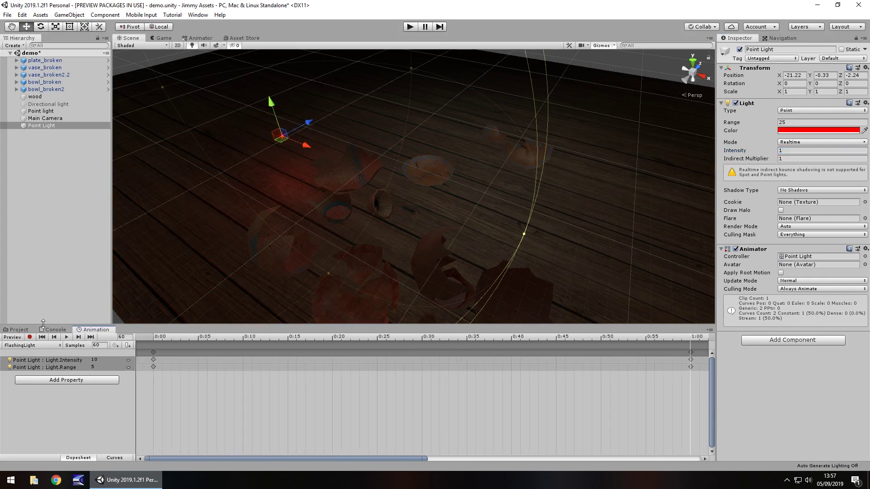
left_click(29, 337)
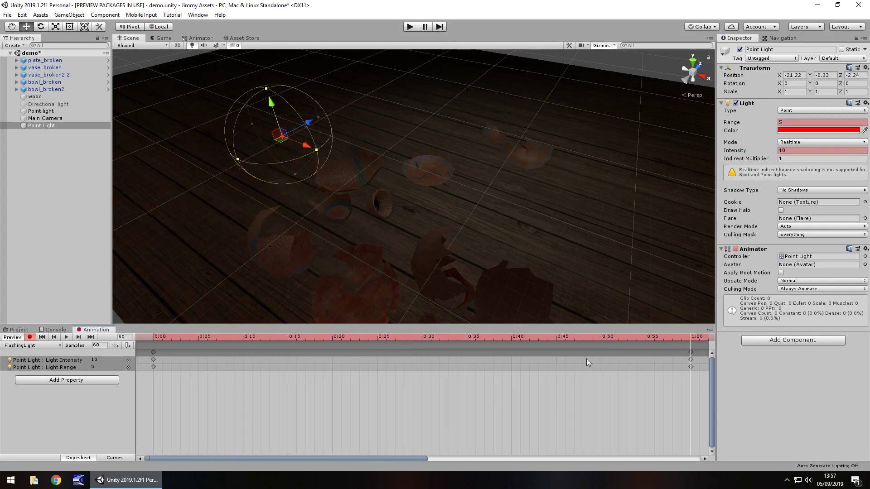
left_click(800, 123)
type("25")
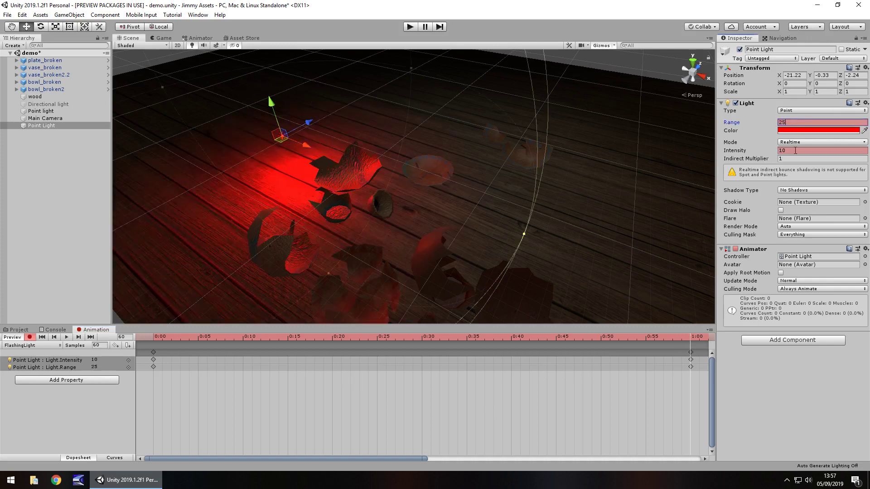
key("Tab")
type("1")
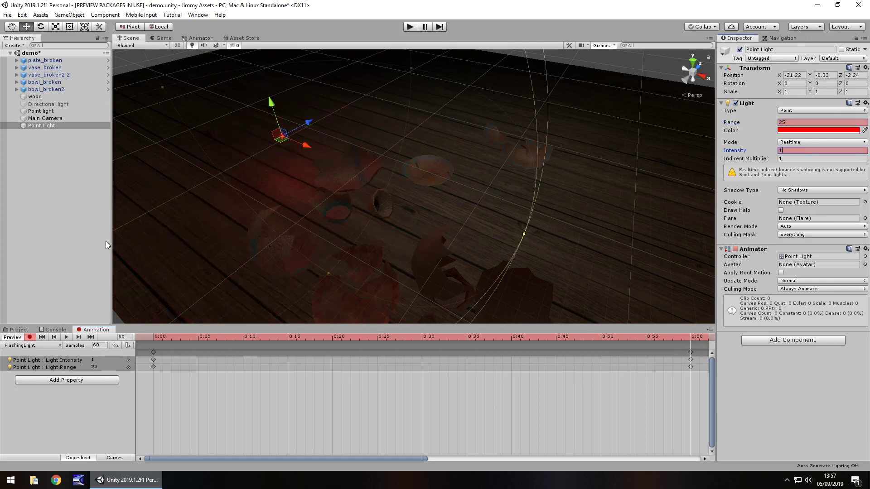
left_click(30, 337)
Step: Duplicate the red point light and move the copy across the broken pottery to about X 6.75
left_click(21, 330)
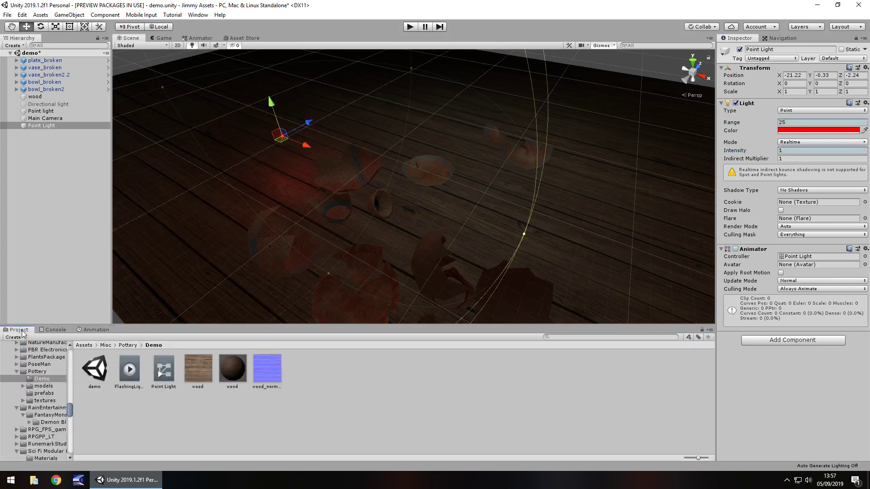
left_click(51, 128)
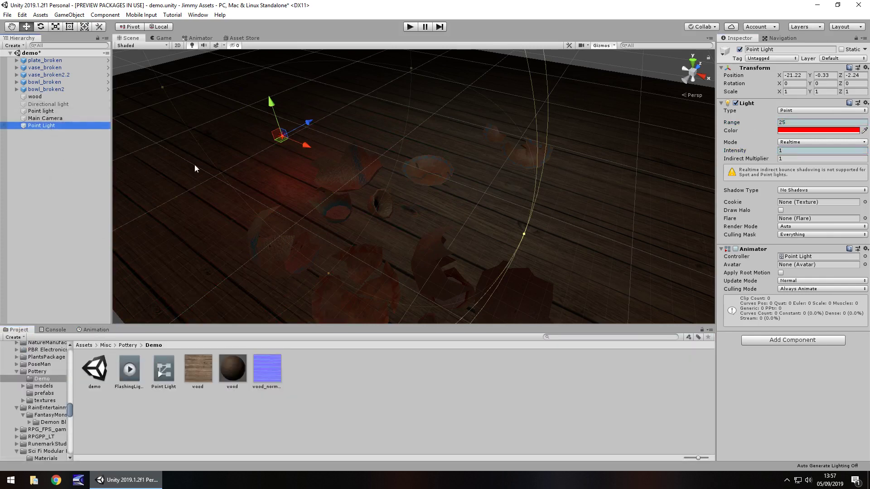
key("ctrl+d")
left_click_drag(307, 146, 482, 206)
Step: Change the duplicated light's color to green and play the scene to test both flashing lights, and stop it again
left_click(811, 131)
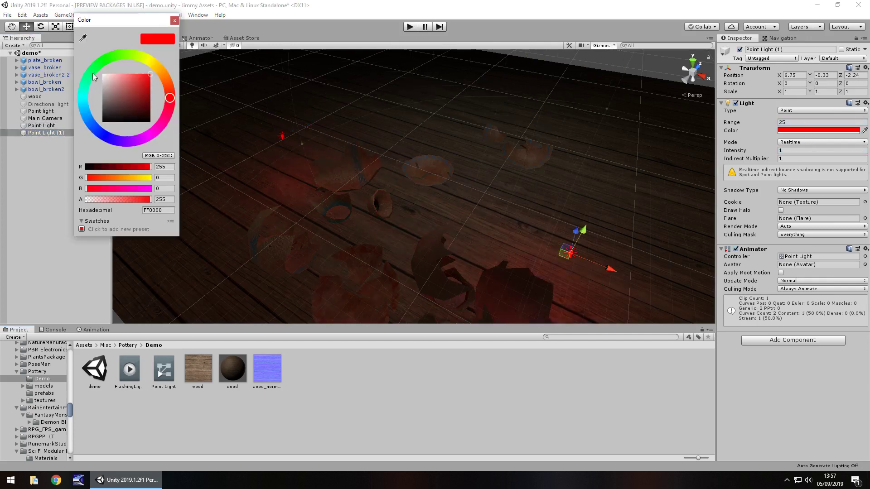
left_click_drag(94, 72, 102, 63)
left_click(174, 20)
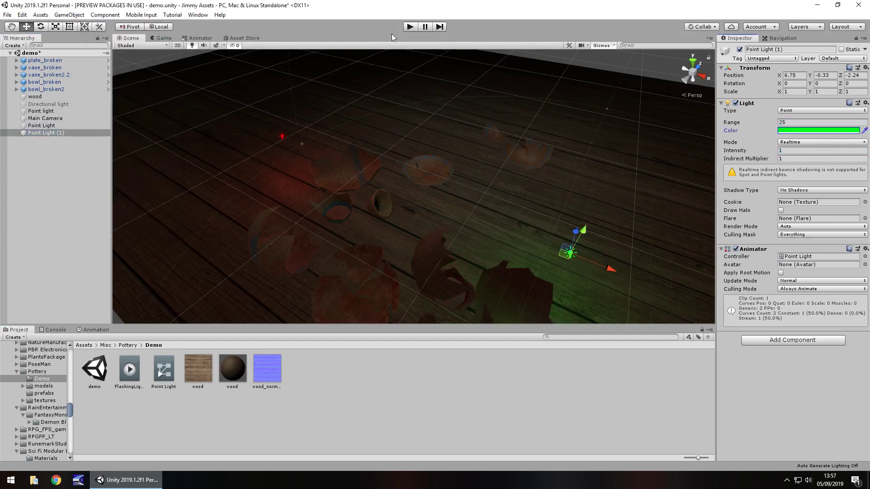
left_click(410, 27)
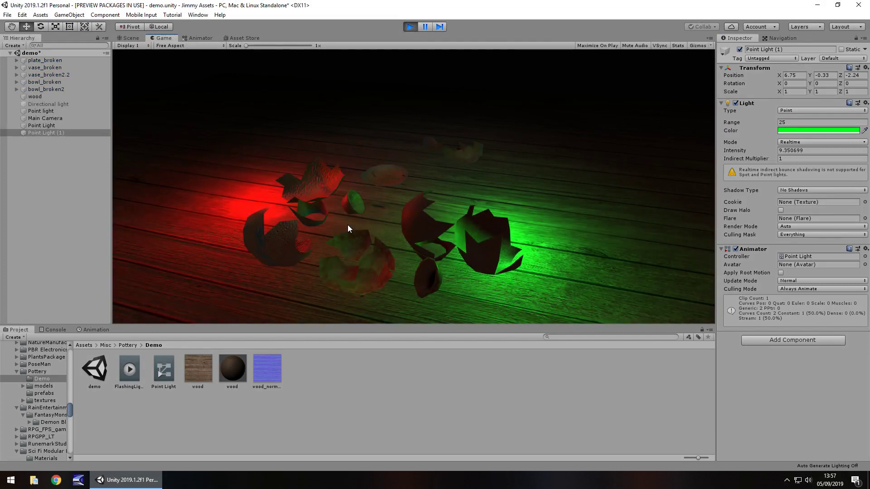
left_click(411, 27)
Step: Show the FlashingLight clip's keyframes for the original red point light
left_click(96, 330)
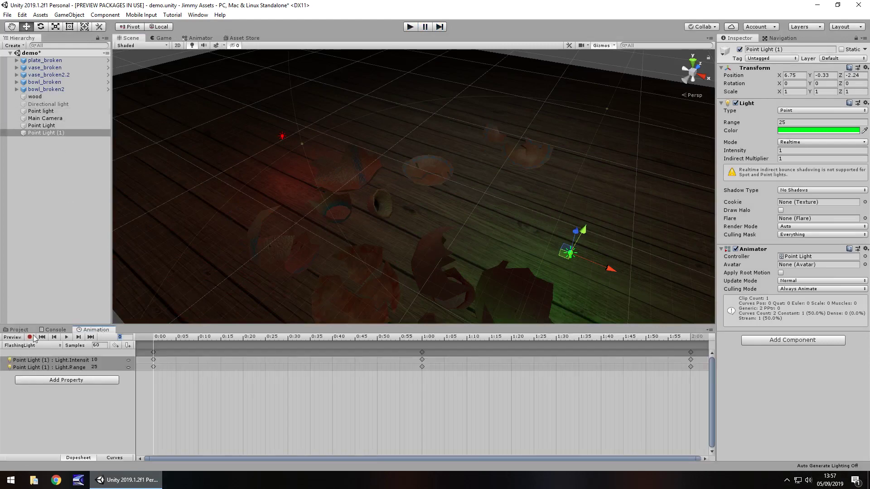
left_click(62, 126)
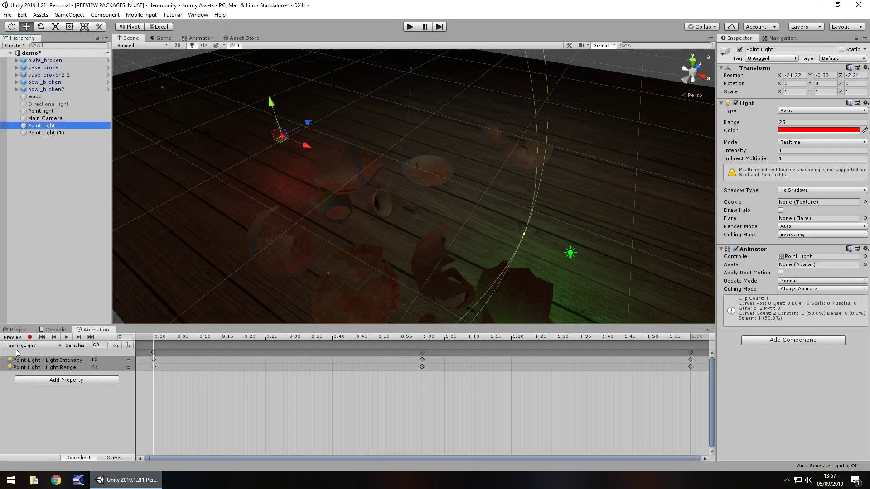
Step: In recording mode, move the FlashingLight clip's middle keyframes to frame 10 and its end keyframes to frame 20
left_click(30, 337)
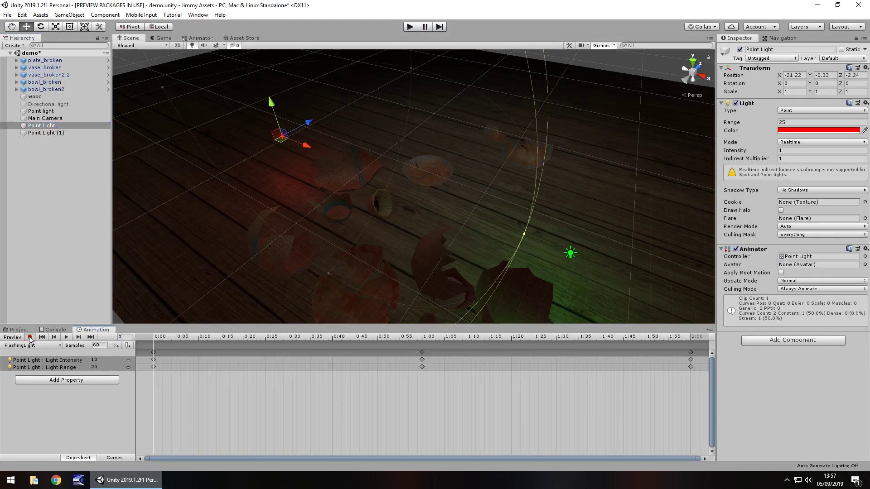
left_click(422, 336)
left_click_drag(423, 339, 198, 373)
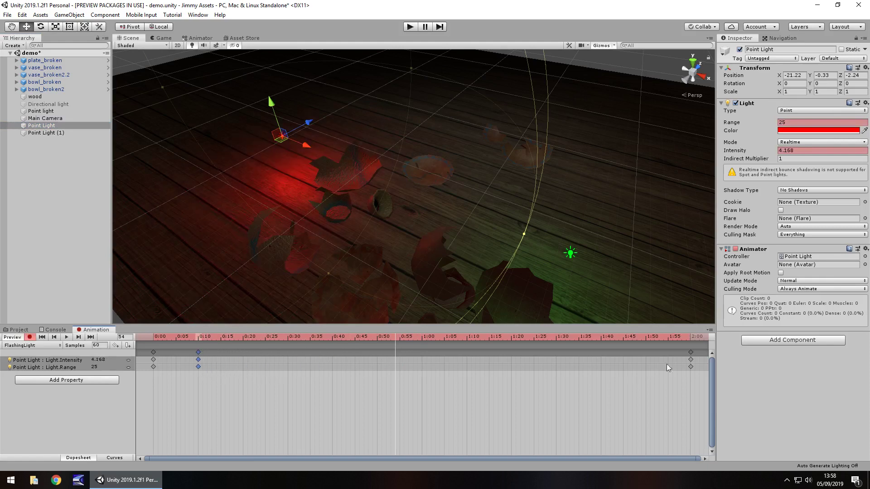
left_click_drag(692, 350, 242, 380)
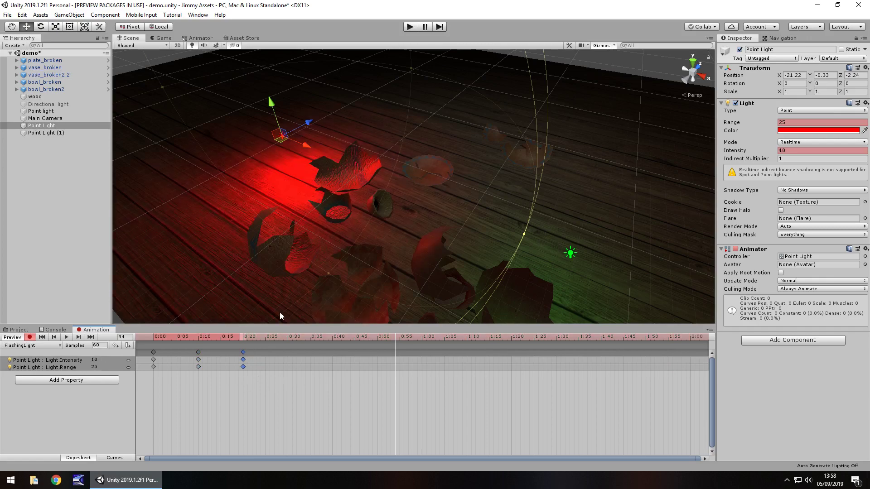
left_click(29, 337)
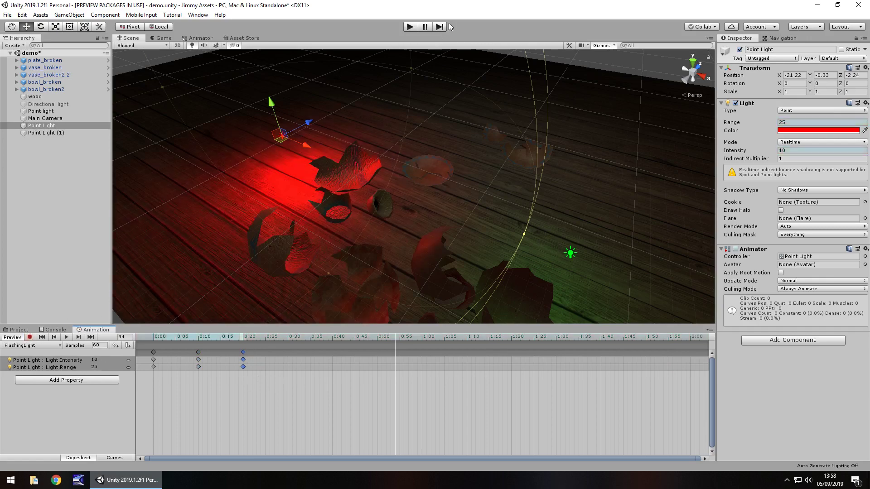
Step: Play the scene to test the faster flashing and stop it, check the Demo folder's assets, and return to the animation timeline
left_click(407, 30)
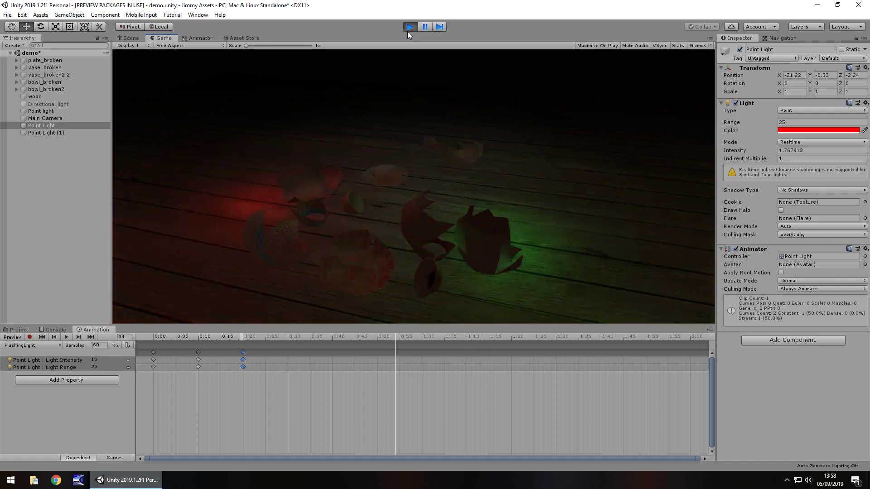
left_click(409, 27)
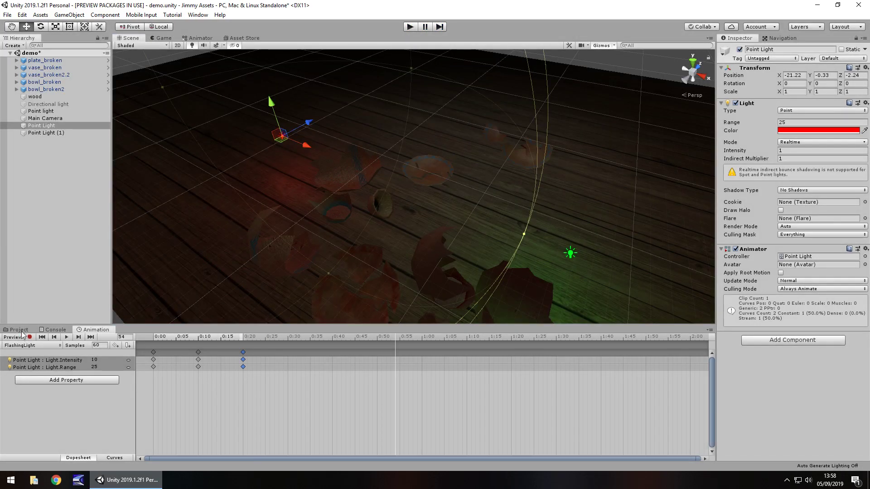
left_click(19, 330)
left_click(435, 394)
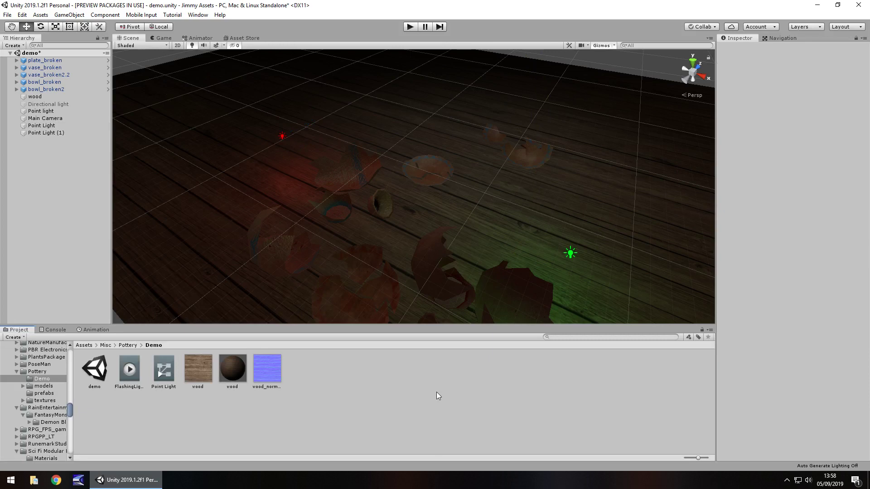
left_click(94, 330)
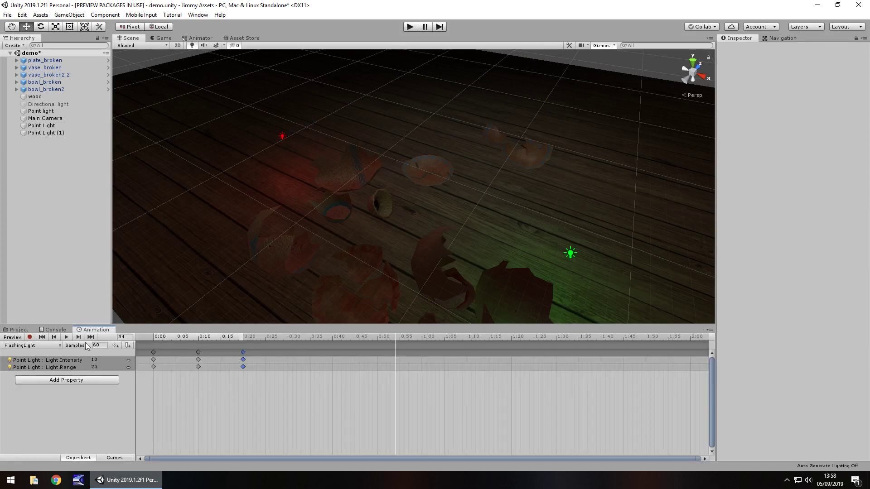
Step: With recording on, move the clip's end keyframes back to 2:00 and its middle keyframes to frame 20
left_click(29, 337)
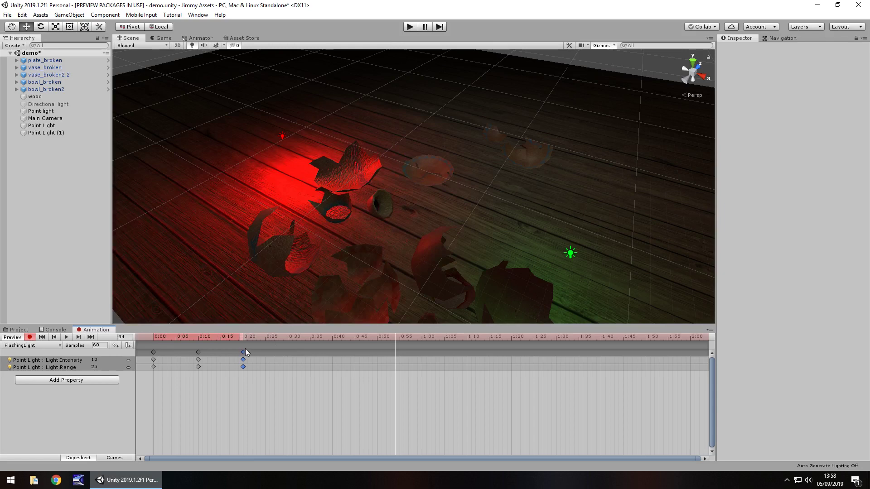
left_click_drag(244, 352, 267, 352)
left_click_drag(618, 367, 689, 396)
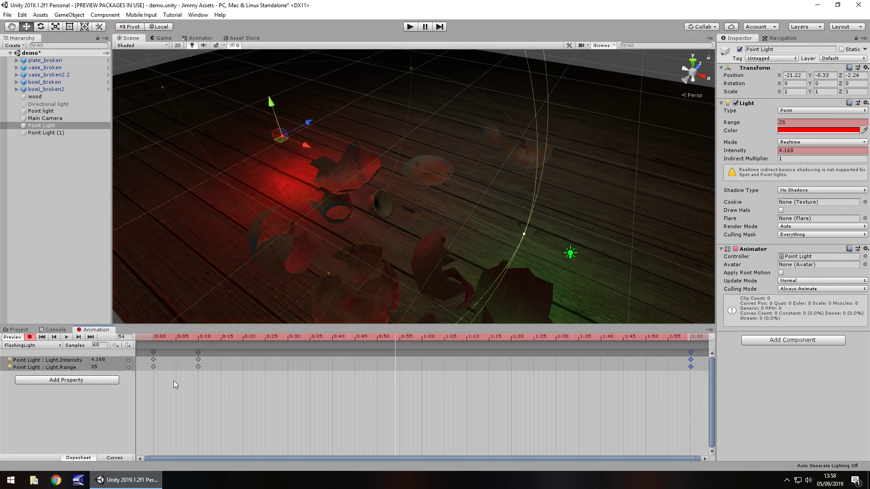
left_click_drag(197, 351, 243, 351)
Step: Try recording a light intensity of 1 at frame 54, and delete the extra keyframe there
left_click(743, 152)
type("1")
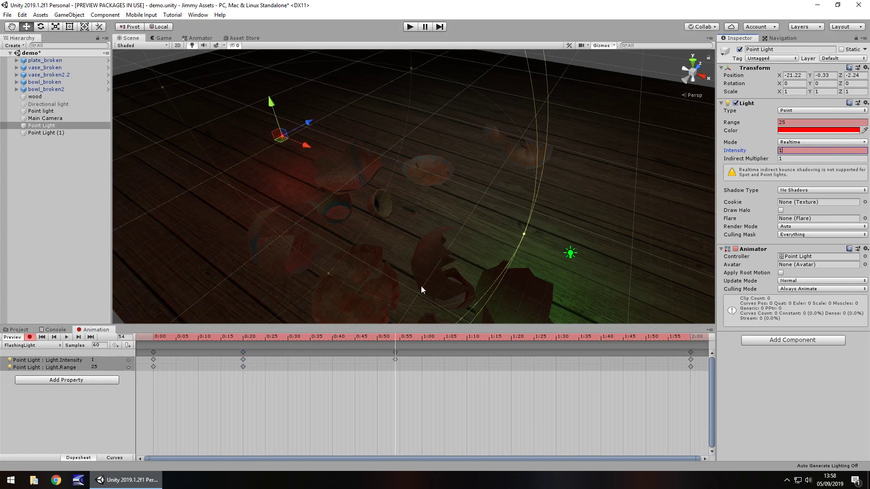
right_click(395, 352)
left_click(417, 368)
Step: Record the red light's intensity as 1 at the frame 20 keyframe, end recording, and play the scene
left_click(243, 352)
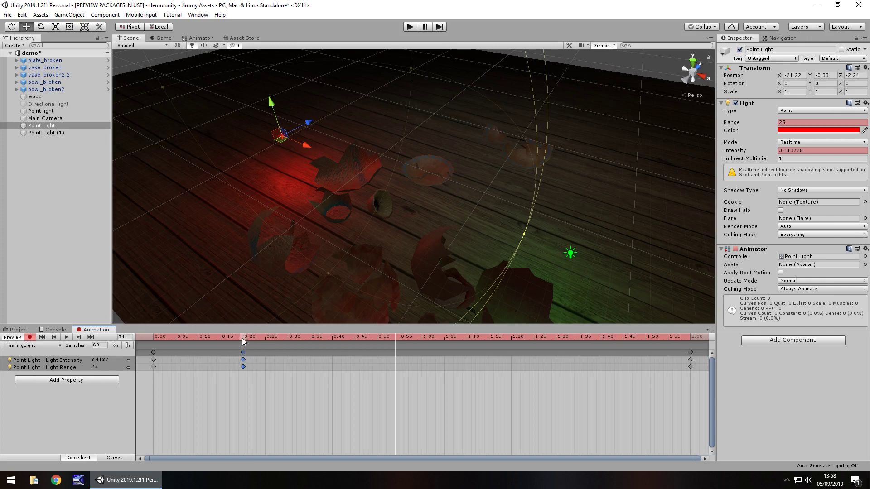
left_click(242, 338)
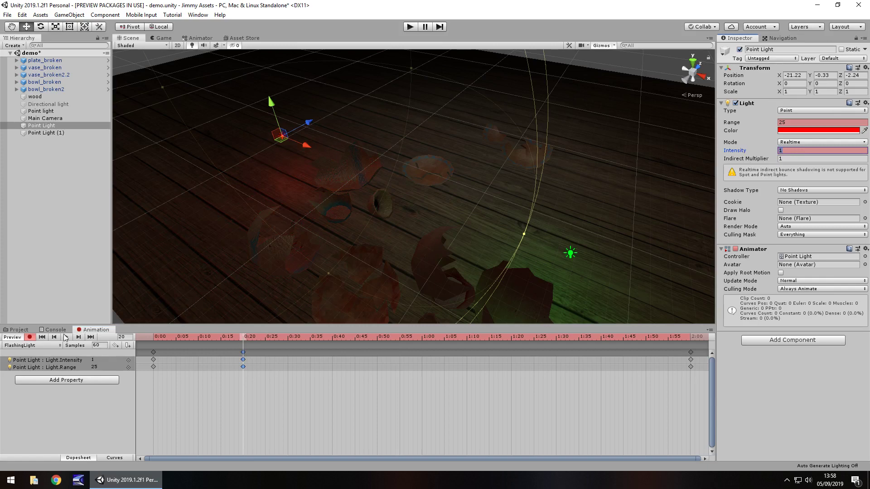
left_click(30, 337)
left_click(410, 26)
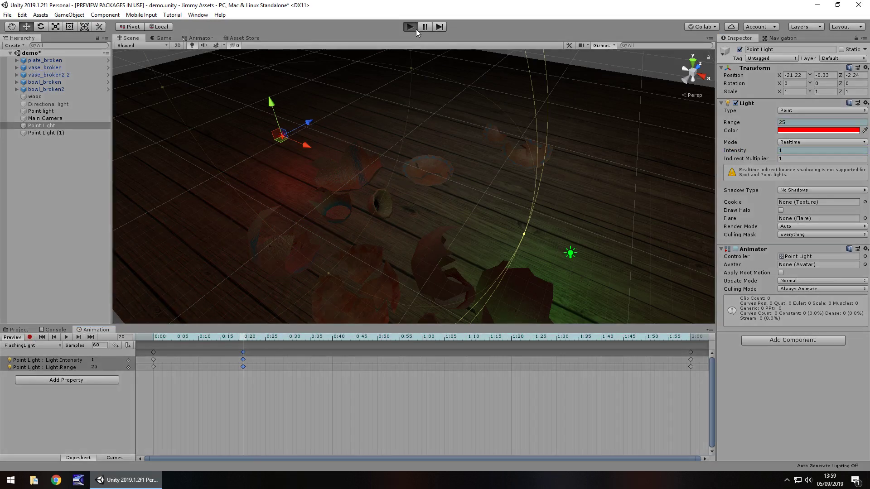